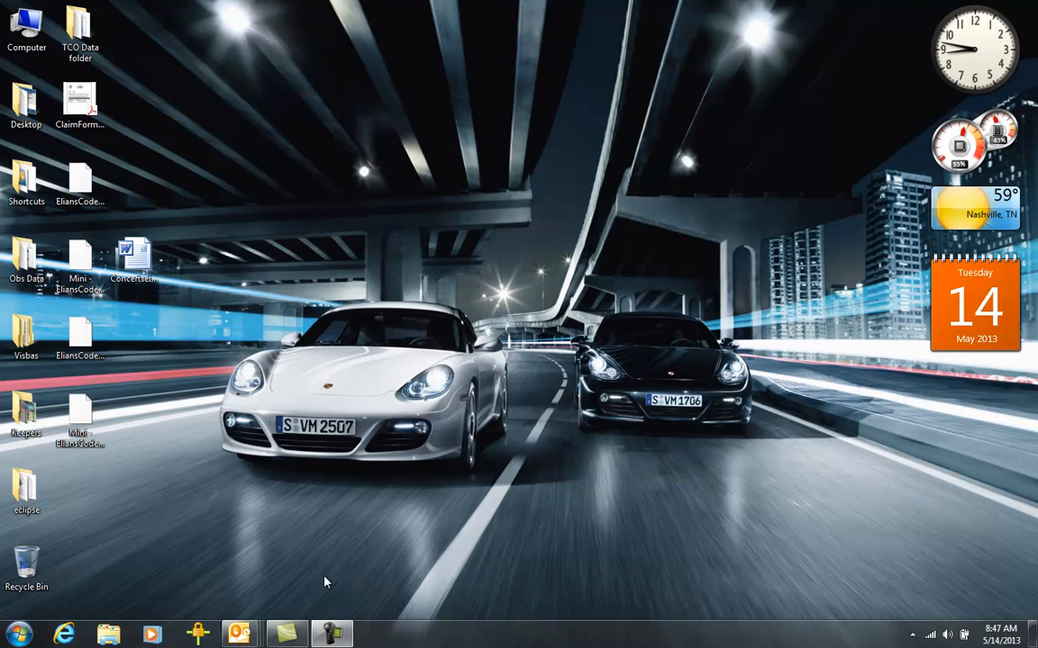
mouse_move(331, 633)
left_click(18, 636)
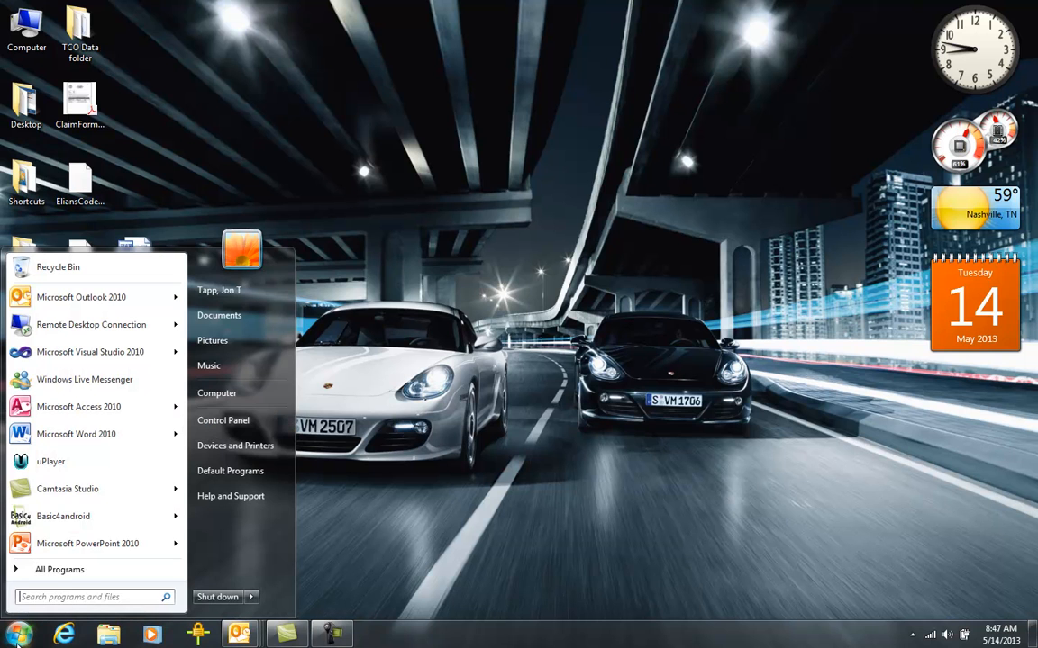
left_click(60, 571)
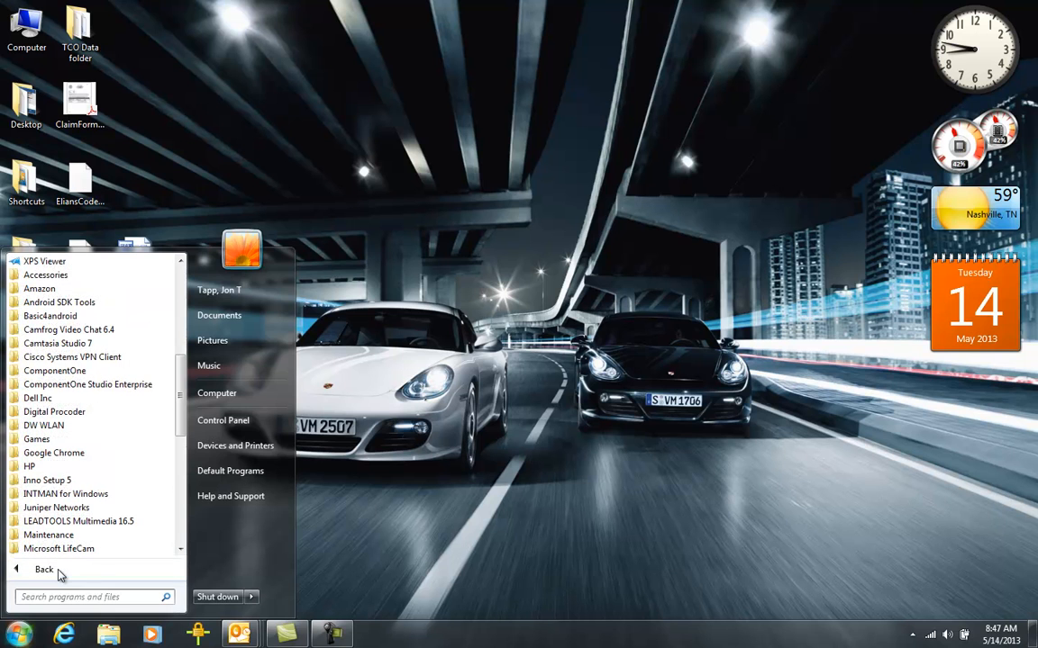
left_click(5, 641)
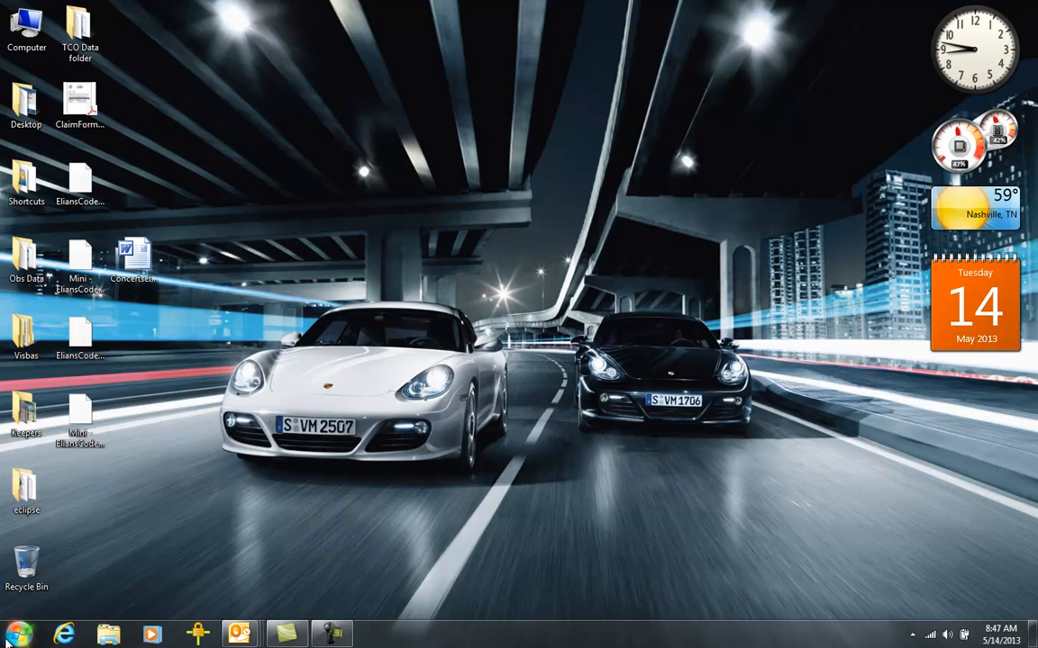
Step: Launch MOOSES for Windows from the Observation Suite in the Vanderbilt Kennedy Center program folder
left_click(7, 642)
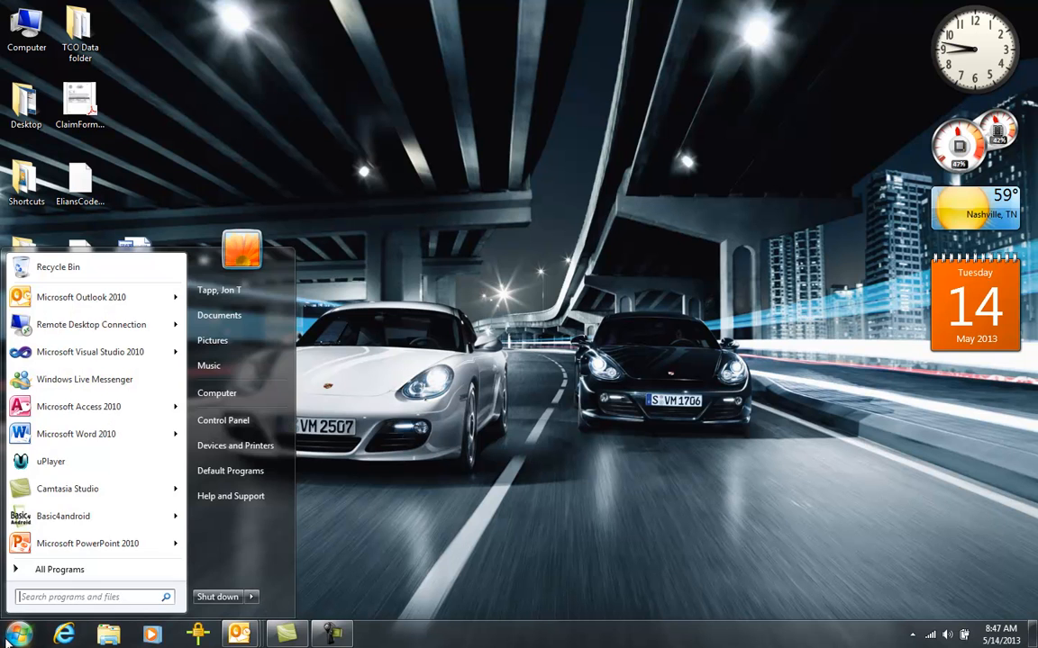
left_click(49, 575)
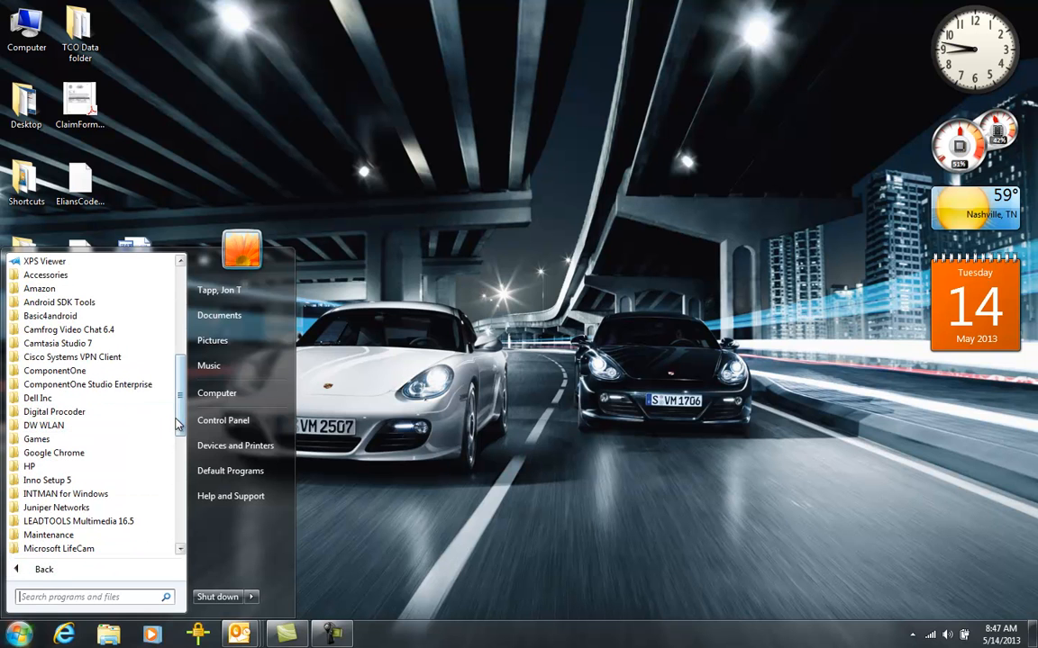
left_click_drag(178, 424, 171, 501)
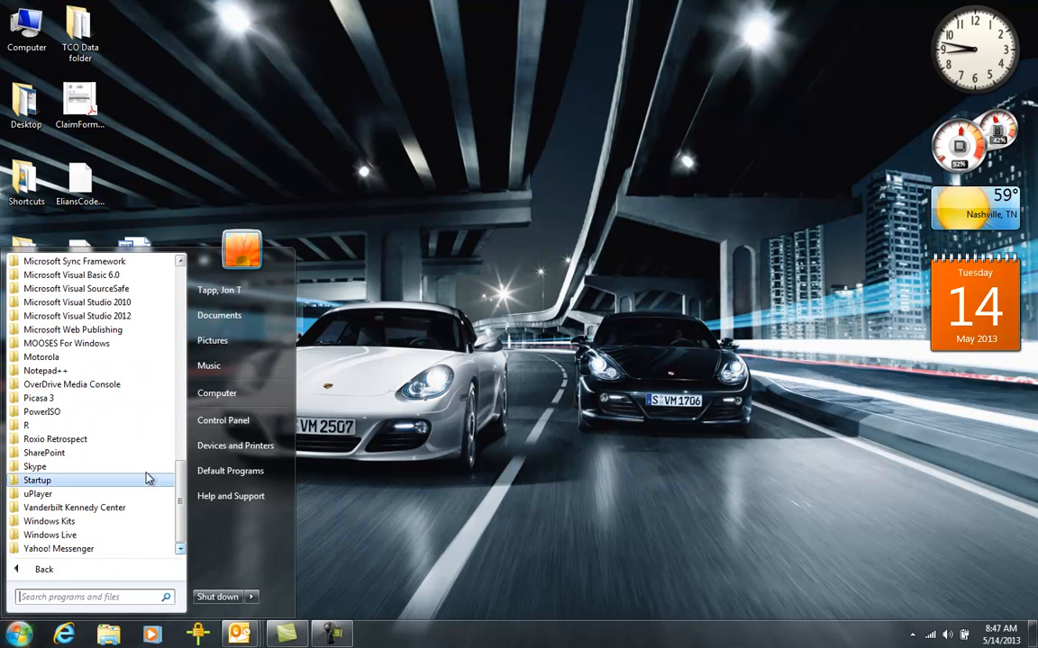
left_click(123, 515)
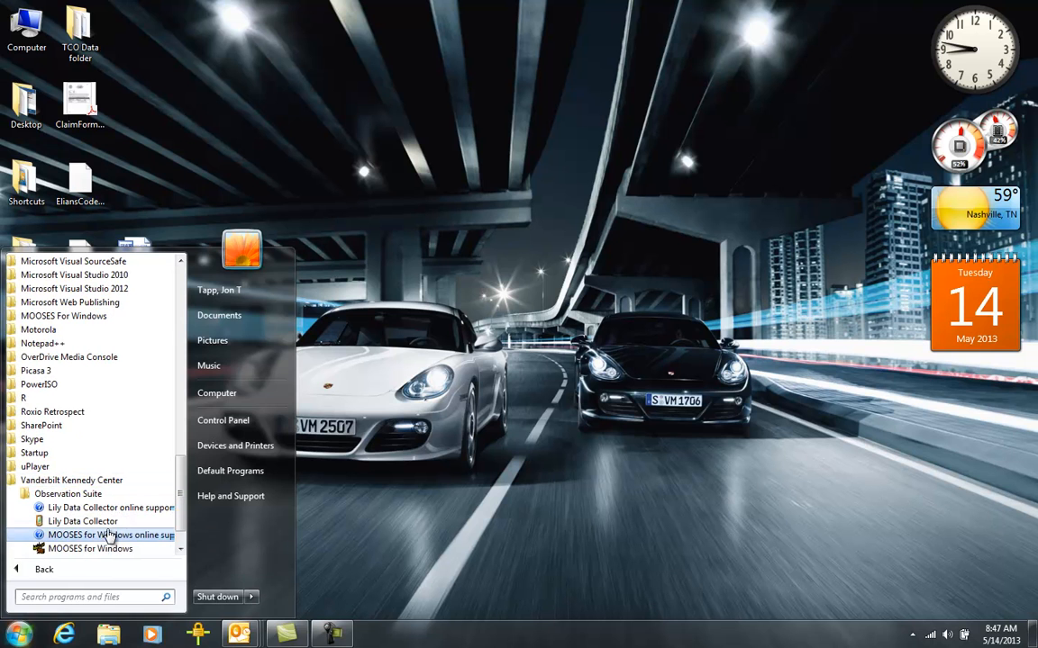
left_click(101, 549)
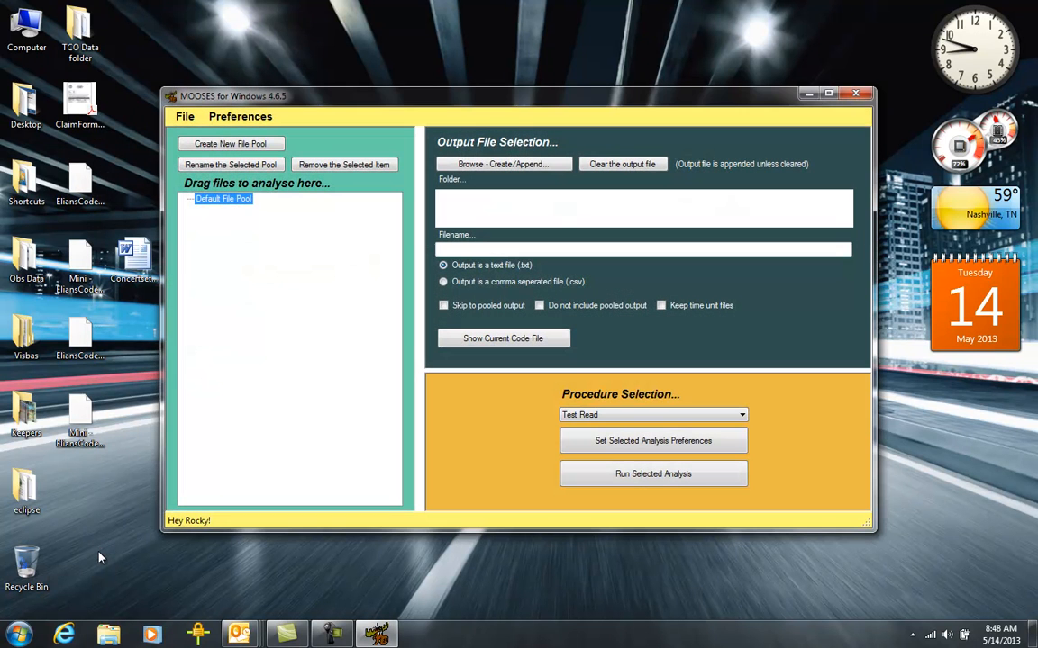
Step: Open the Code File Editor and change the Windows color scheme to Windows 7 Basic
left_click(236, 117)
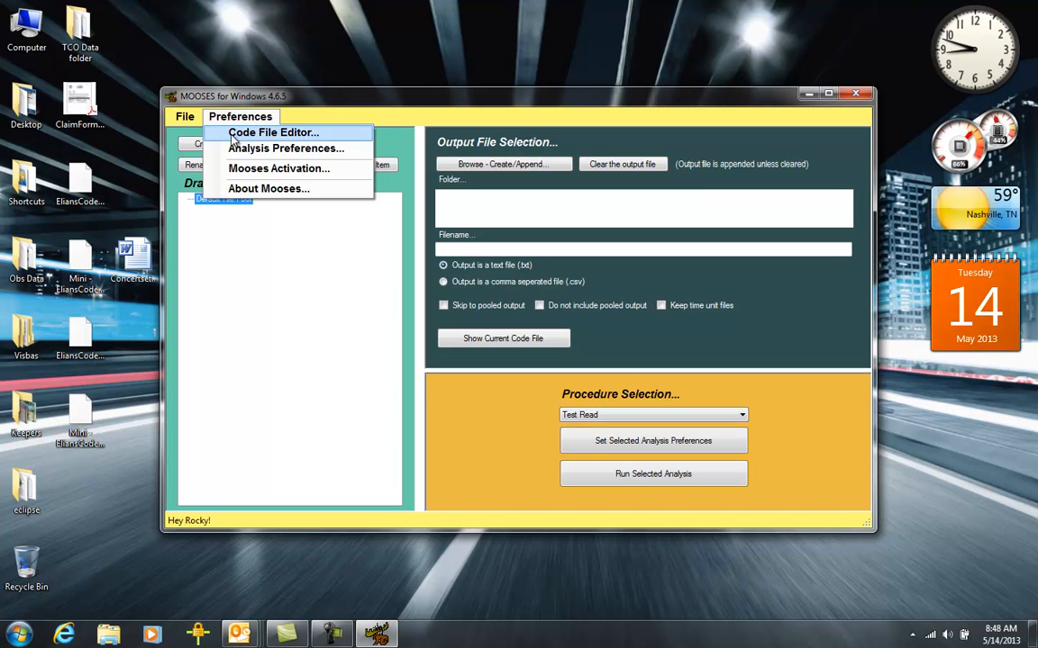
left_click(233, 134)
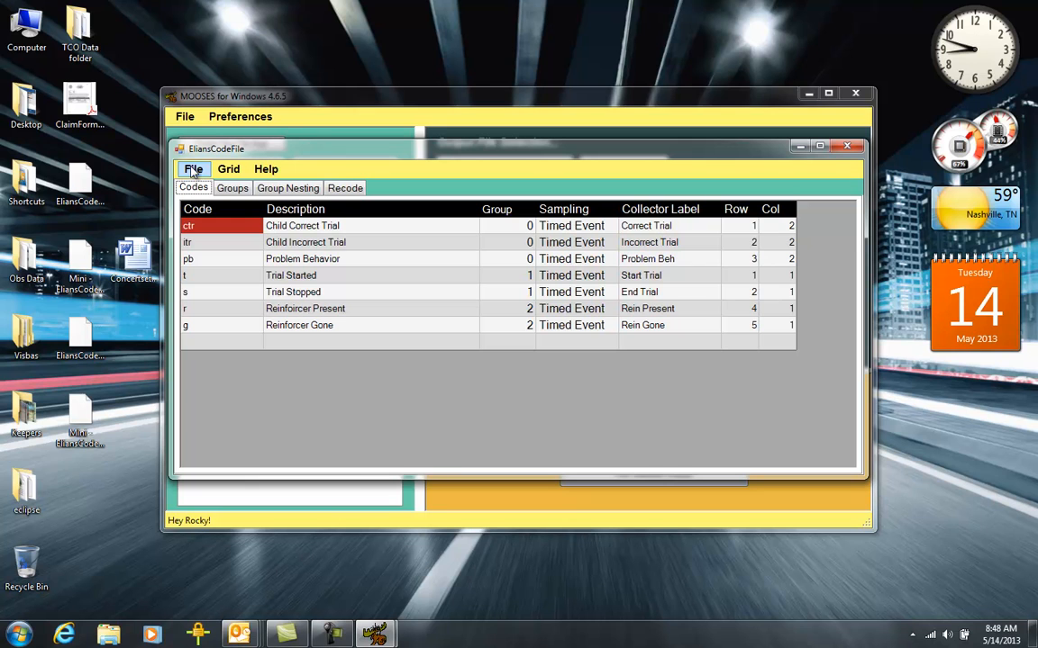
left_click(193, 171)
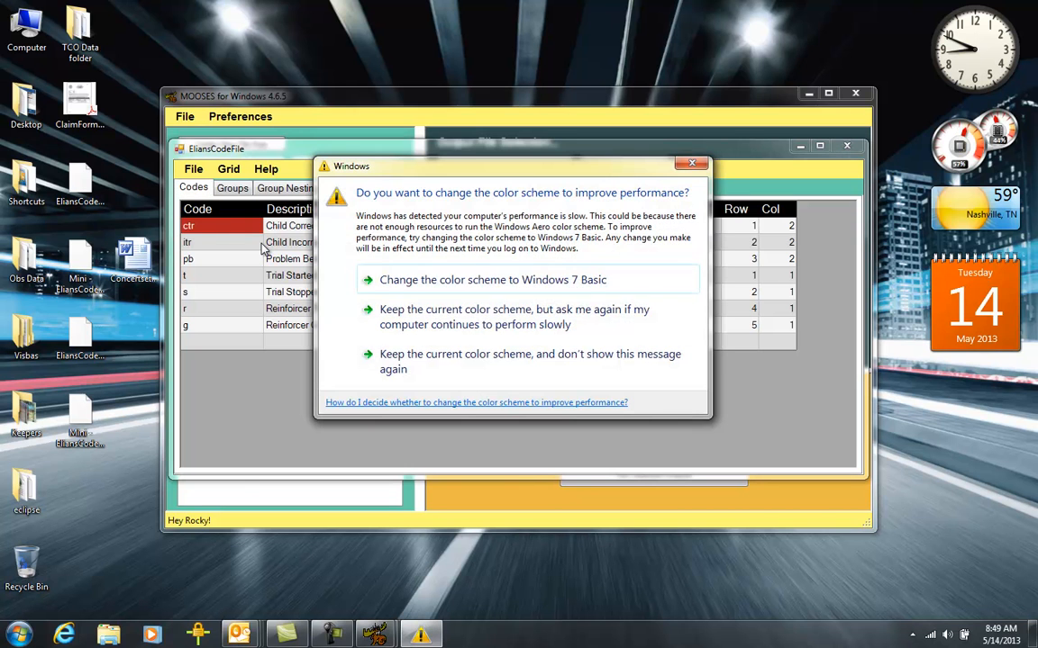
left_click(464, 281)
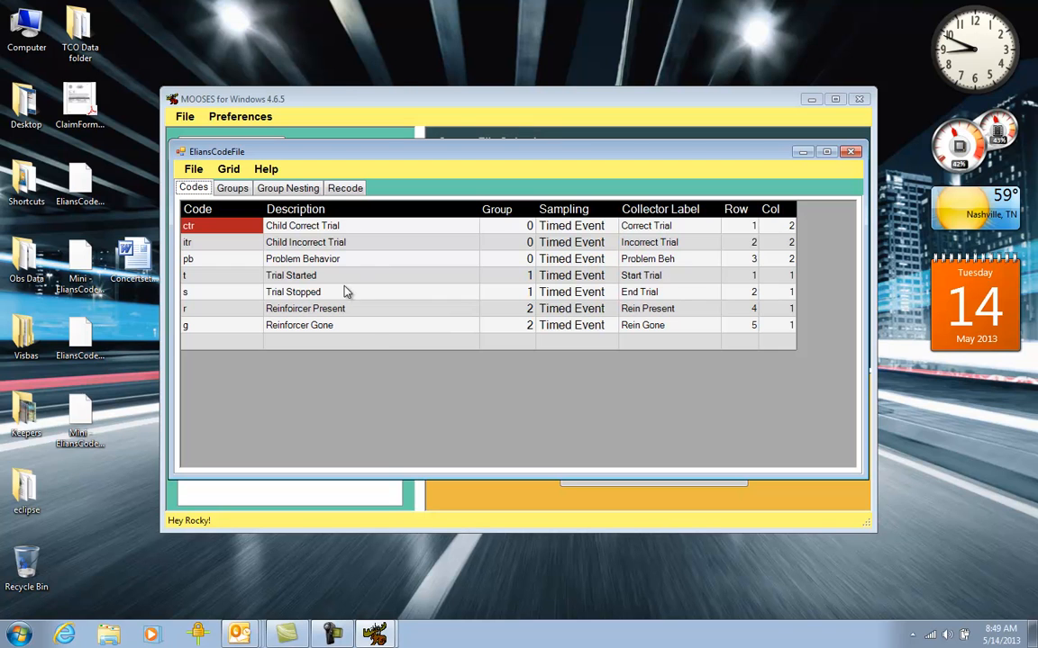
Step: Examine the group assignments of the Child Correct Trial, Child Incorrect Trial and Problem Behavior codes
left_click(520, 226)
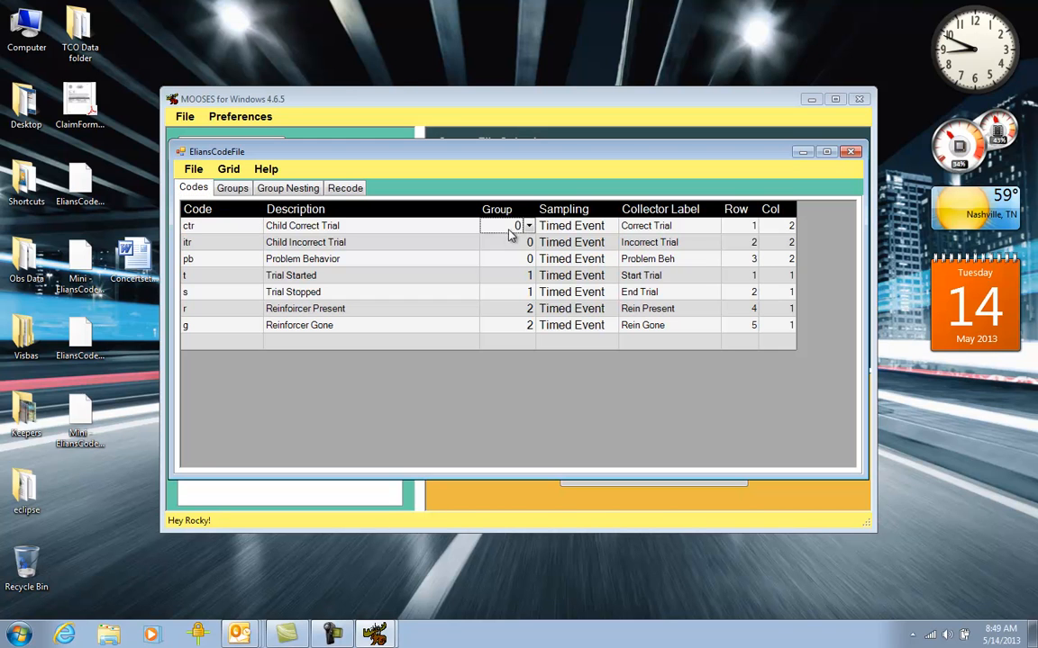
left_click(501, 249)
left_click(504, 240)
left_click(504, 231)
left_click(498, 243)
left_click(495, 262)
left_click(497, 243)
left_click(504, 229)
left_click(497, 247)
left_click(495, 261)
left_click(497, 245)
left_click(495, 225)
Step: Review the sampling options for the Child Correct Trial code, choose Timed Event, and check its collector label
left_click(612, 229)
double_click(613, 232)
left_click(613, 232)
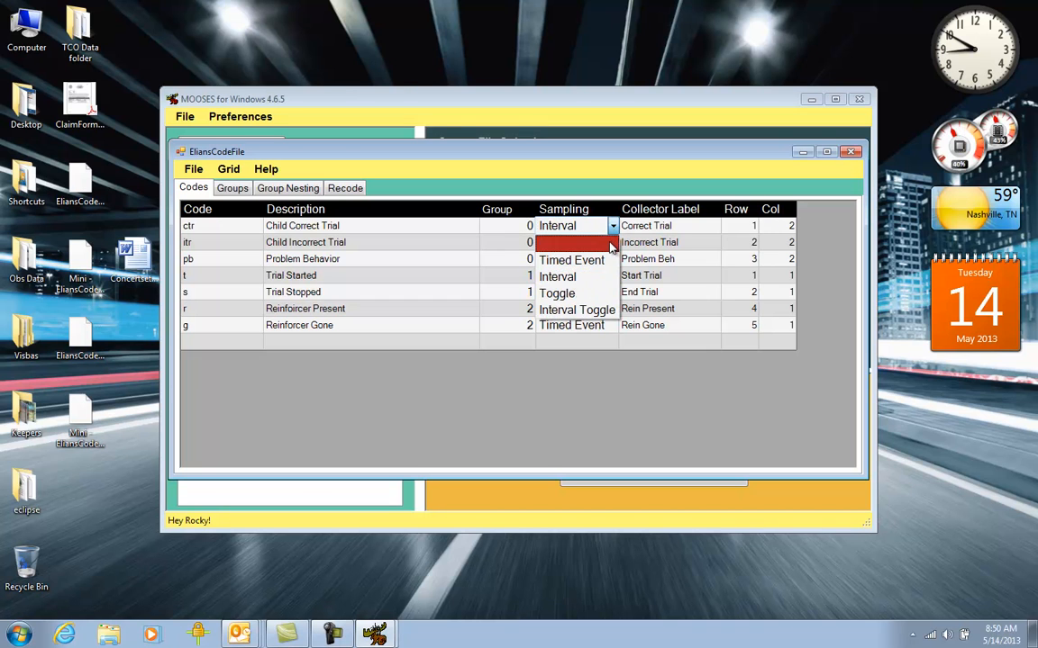
left_click(600, 261)
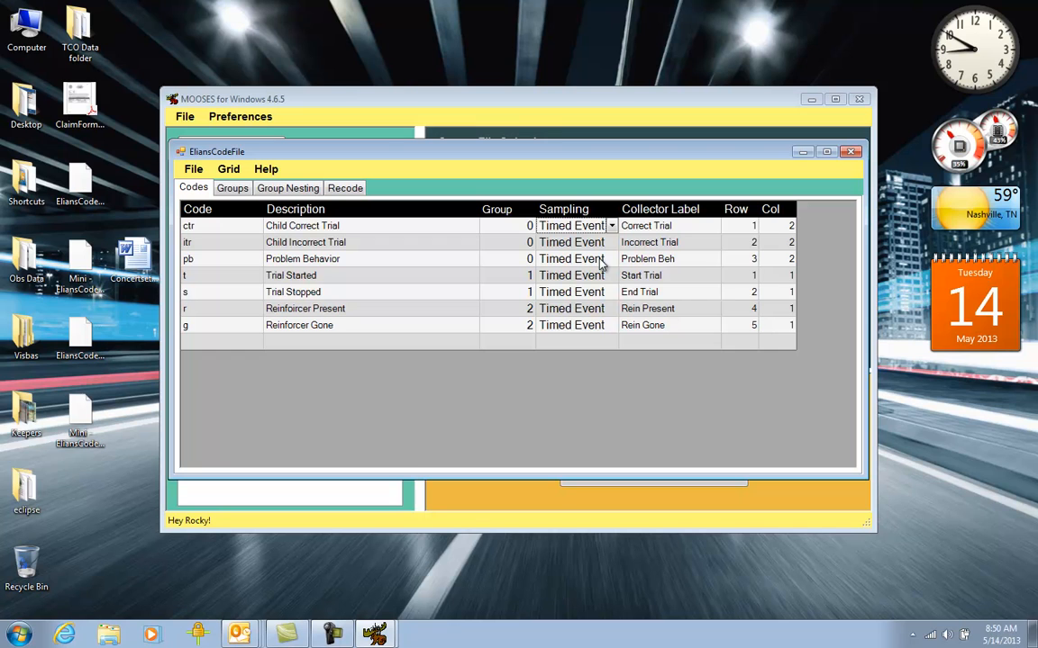
left_click(688, 231)
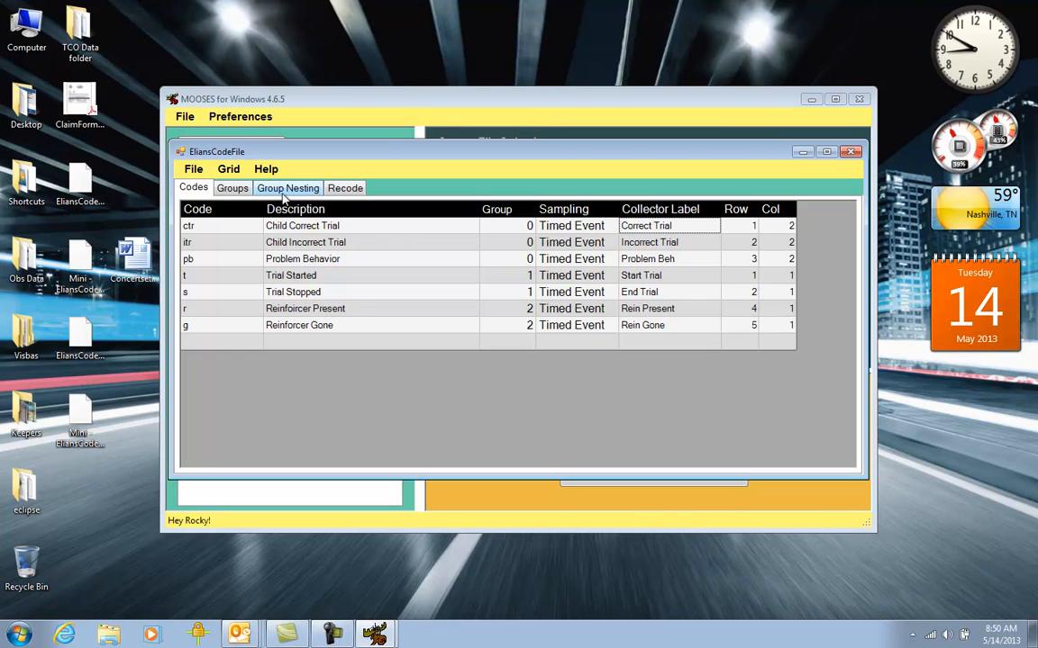
Step: Examine the descriptions and metrics defined for groups 0, 1 and 2 in the code file
left_click(236, 189)
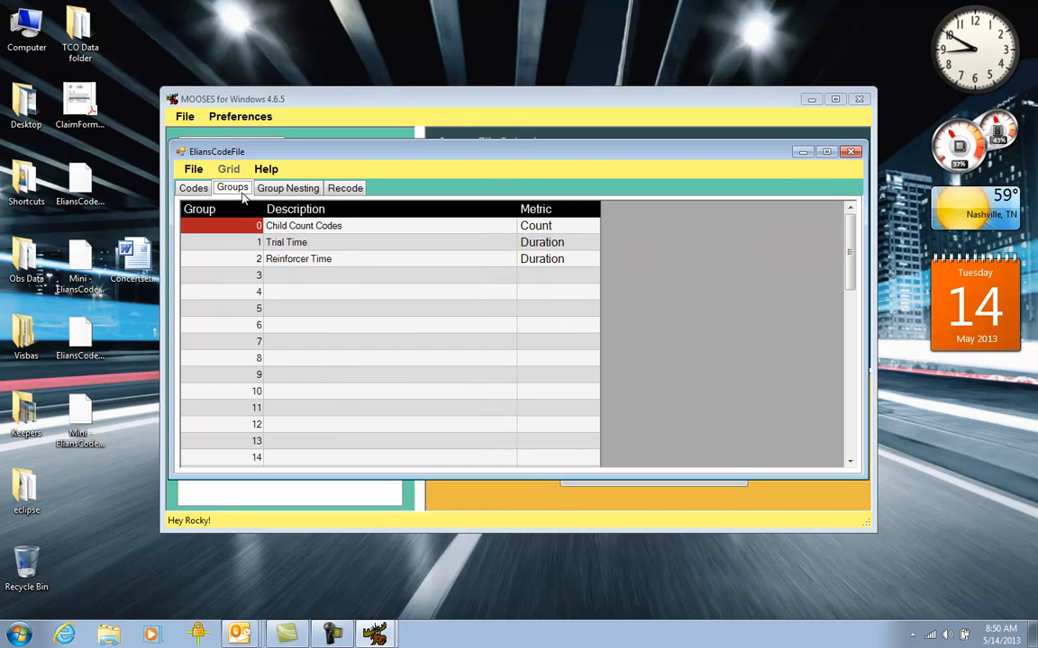
left_click(304, 232)
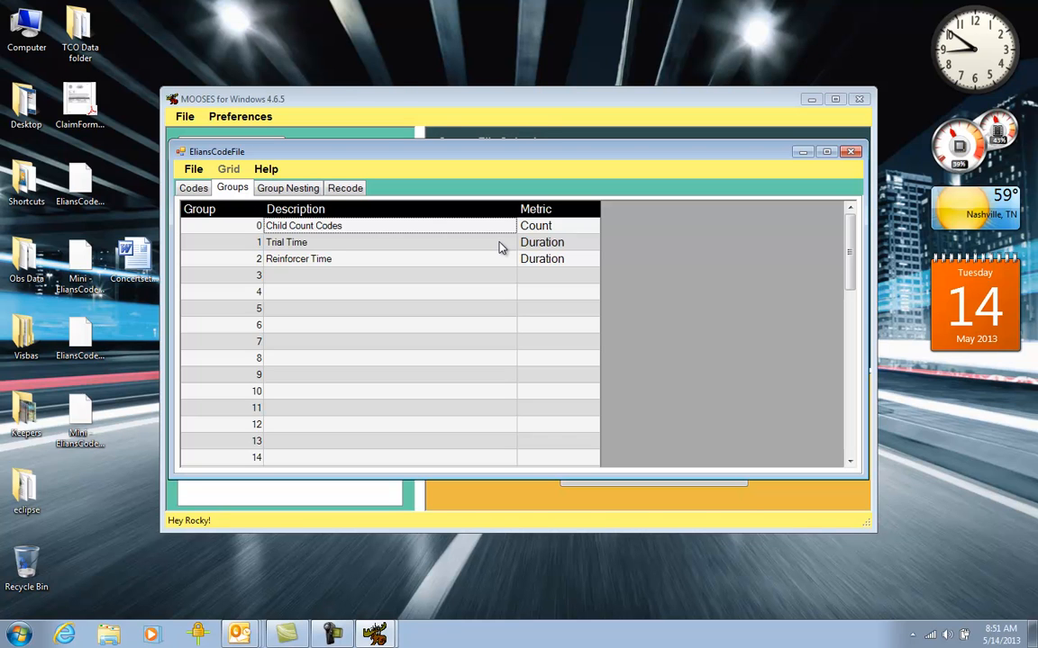
left_click(559, 230)
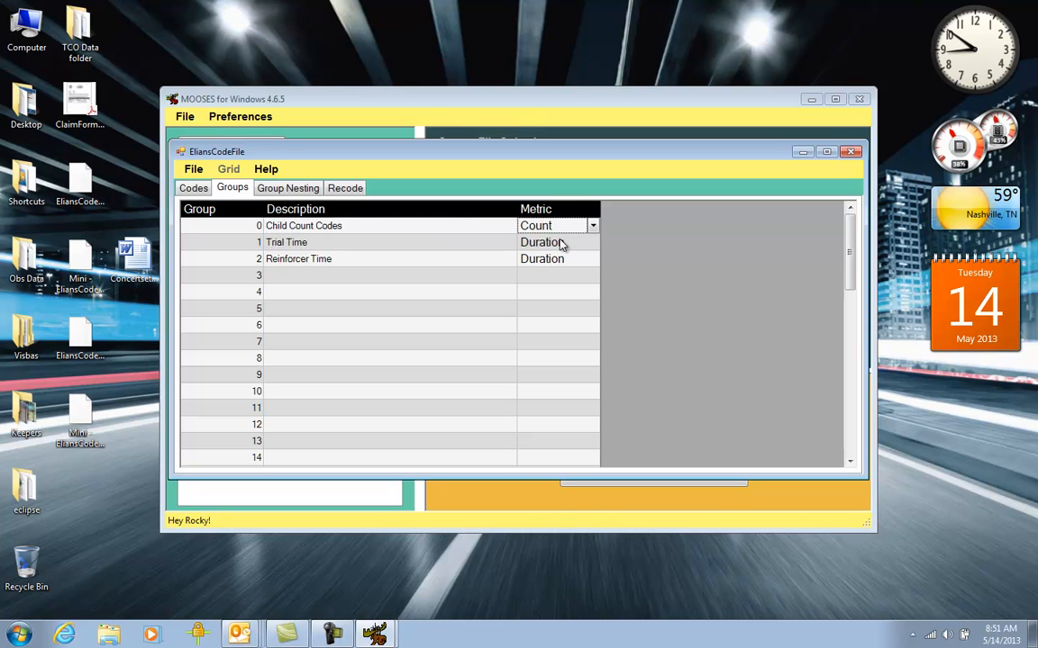
left_click(560, 243)
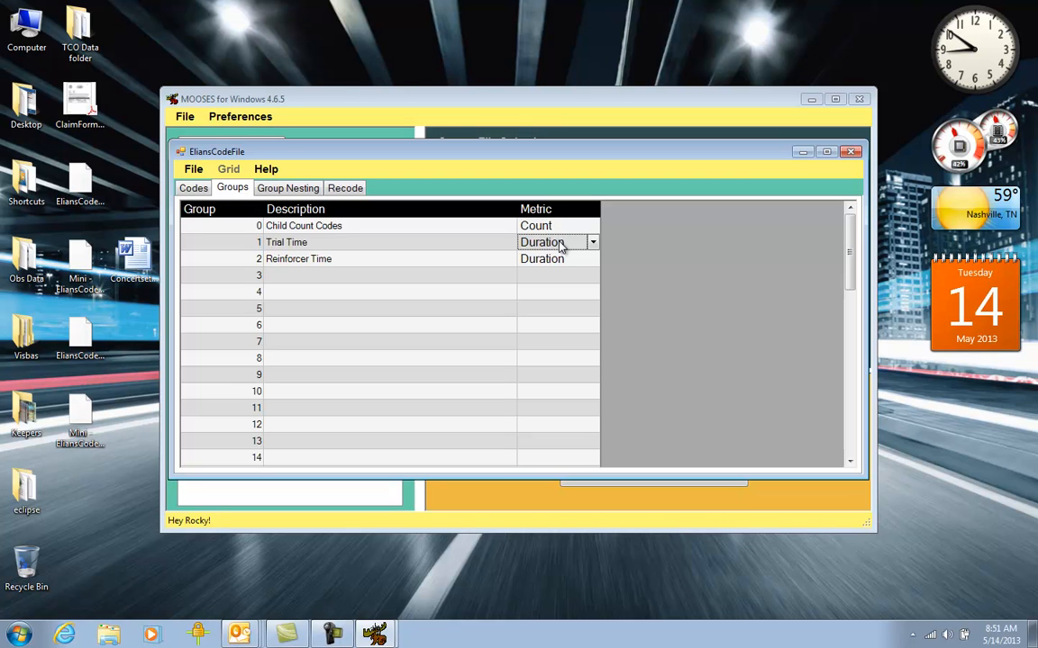
left_click(458, 266)
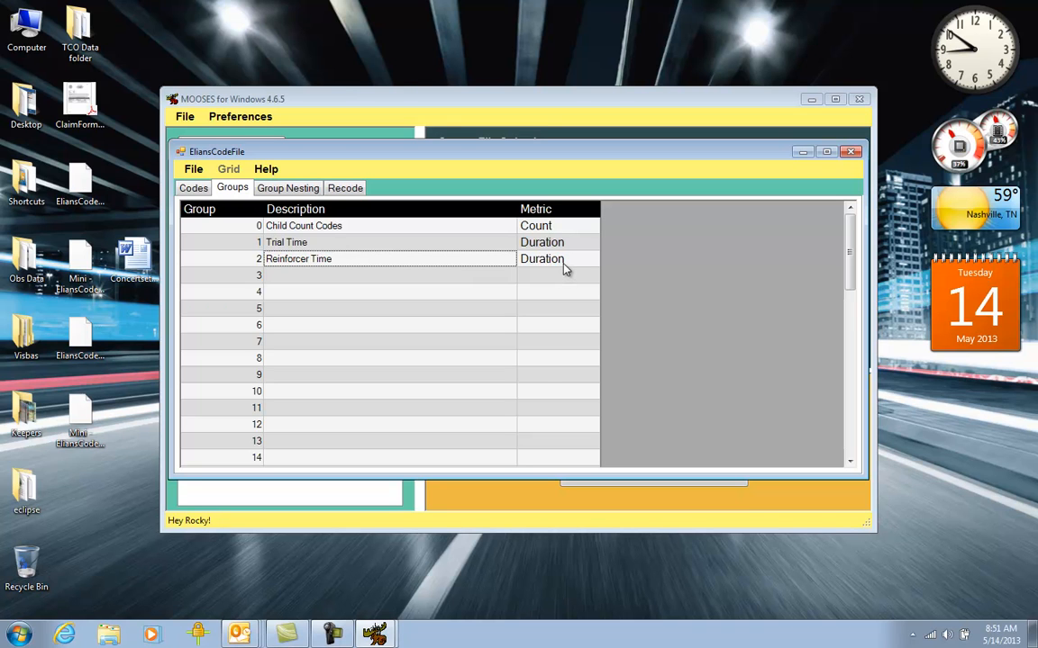
Step: Save the codes as the Minimoose/Lily code file Mini - EliansCodeFile on the desktop, replacing the existing file, and close MOOSES
left_click(206, 188)
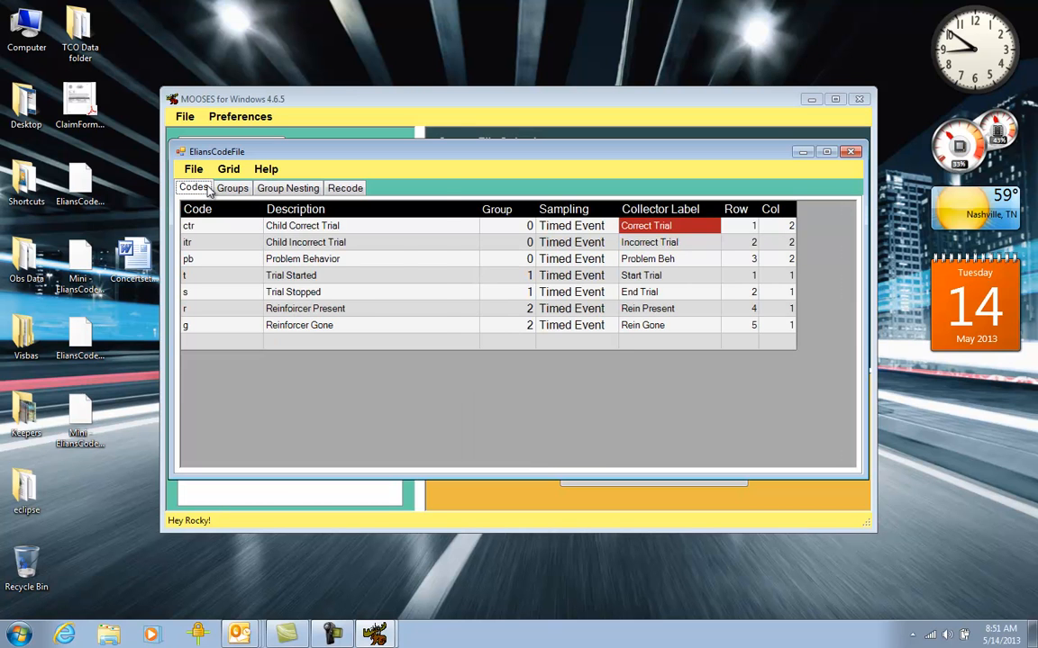
left_click(193, 169)
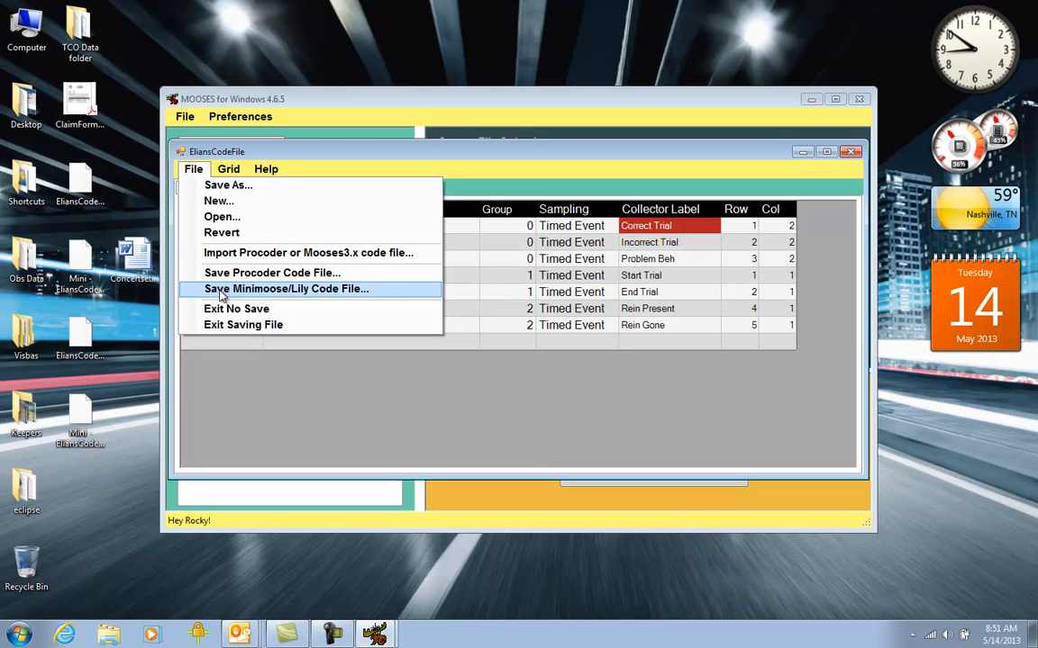
left_click(221, 294)
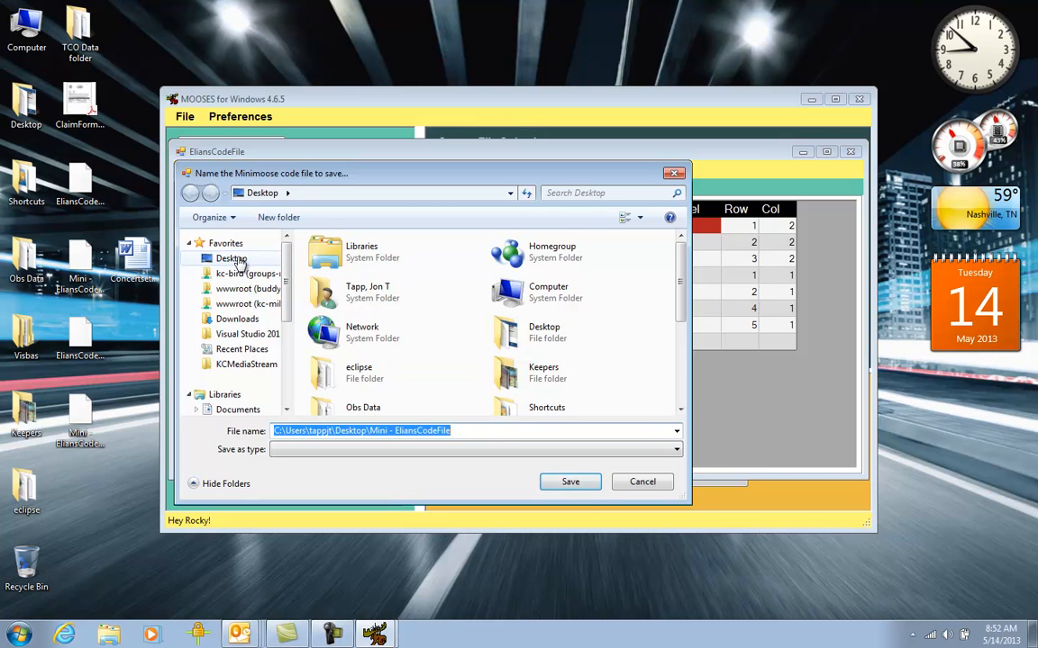
left_click(577, 484)
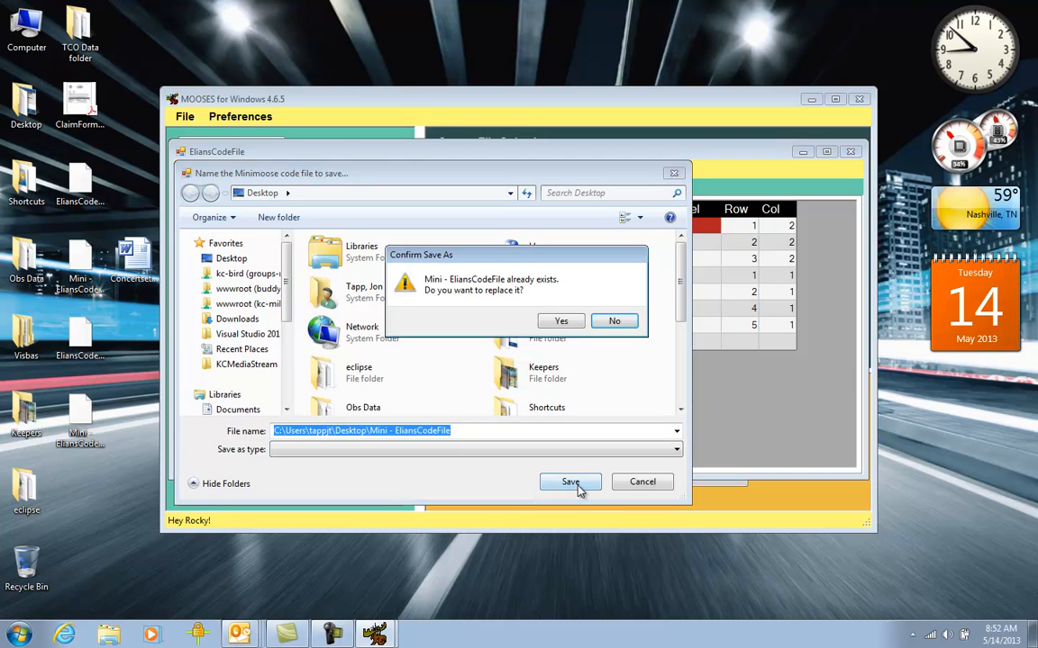
left_click(562, 321)
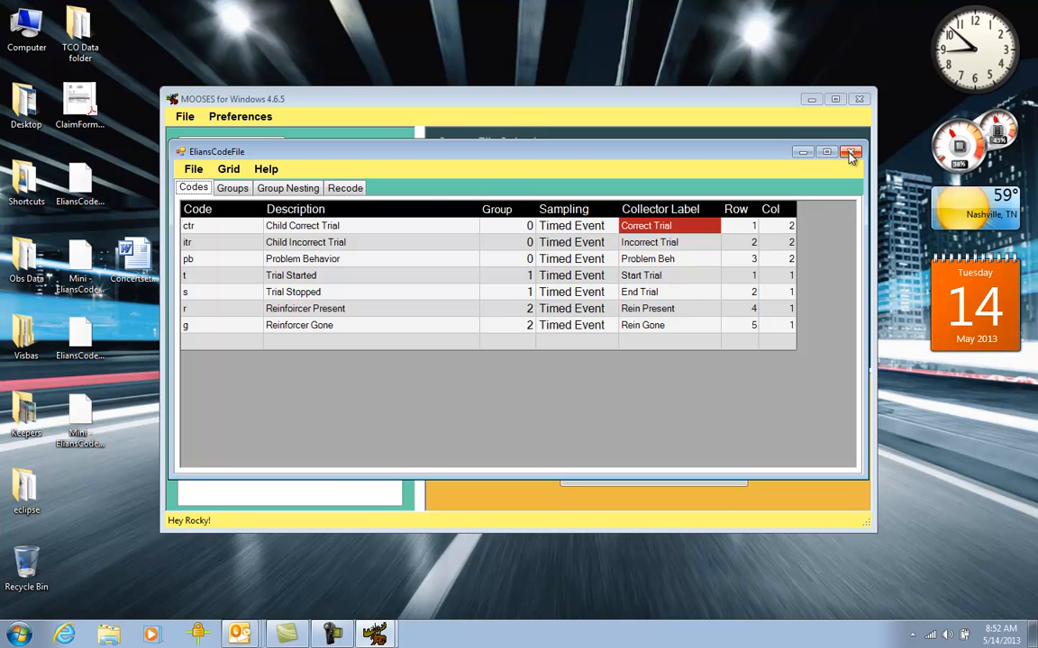
left_click(851, 153)
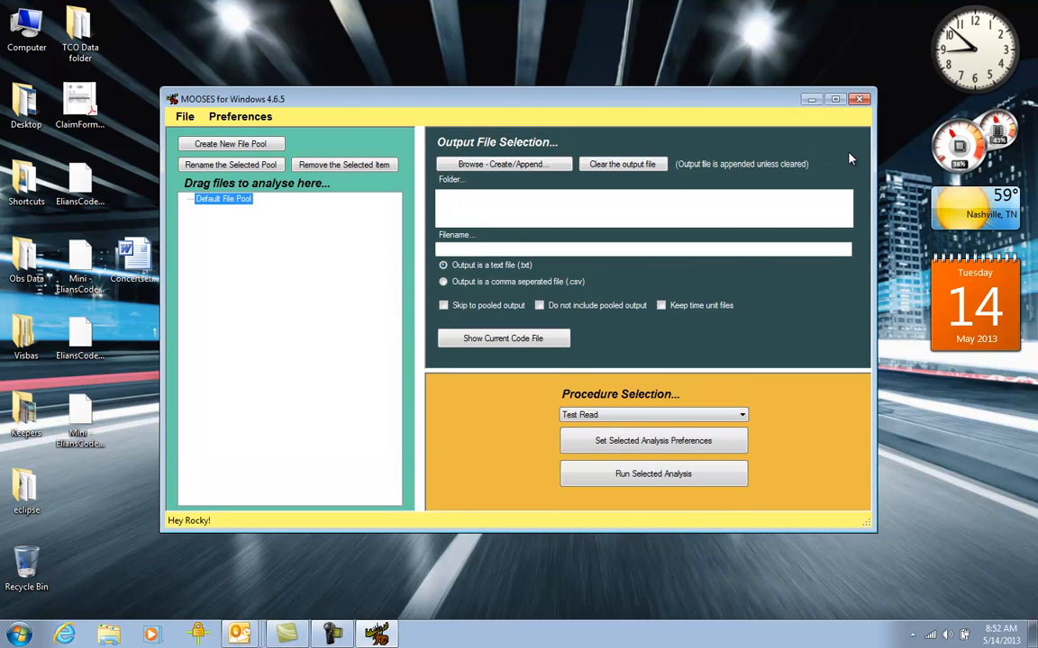
left_click(860, 101)
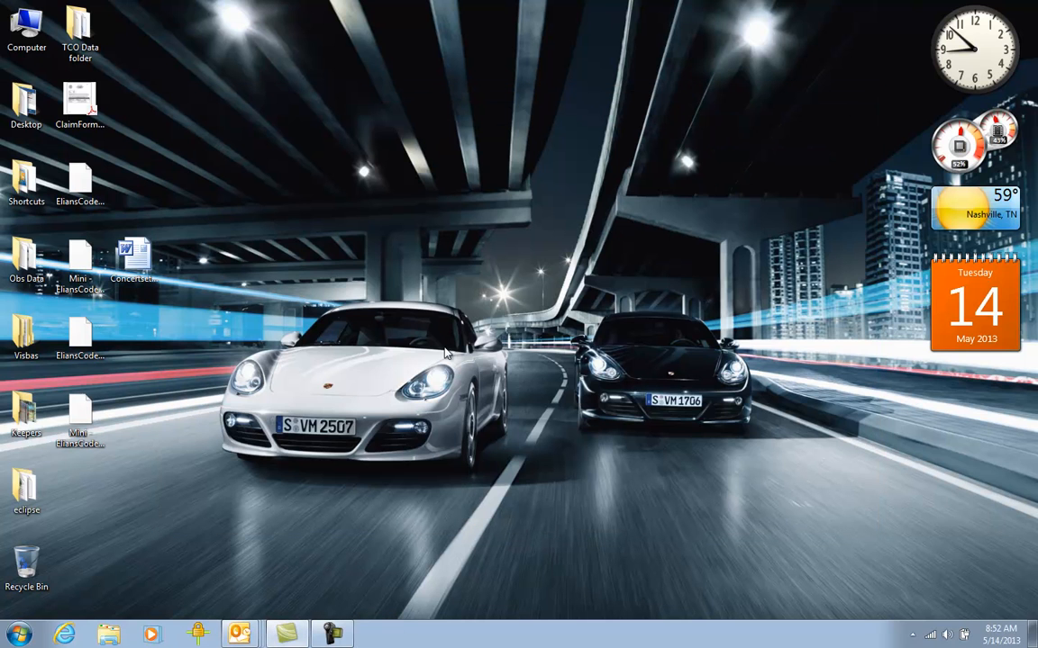
Step: Launch Lily Data Collector from the Vanderbilt Kennedy Center programs, accept its application update and dismiss the code-reading error
left_click(16, 639)
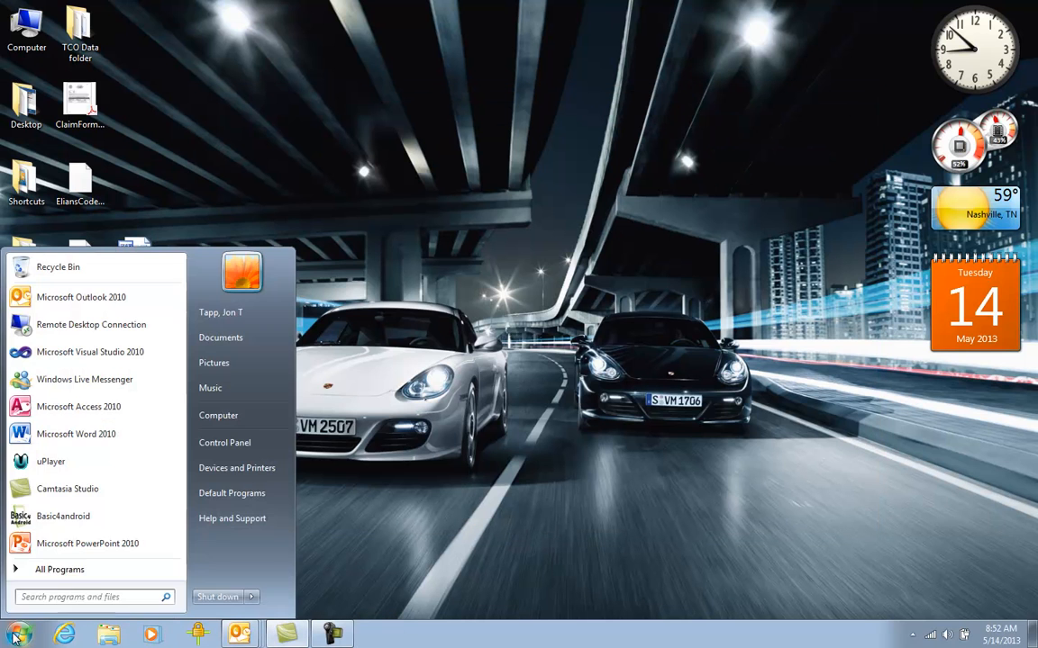
left_click(60, 571)
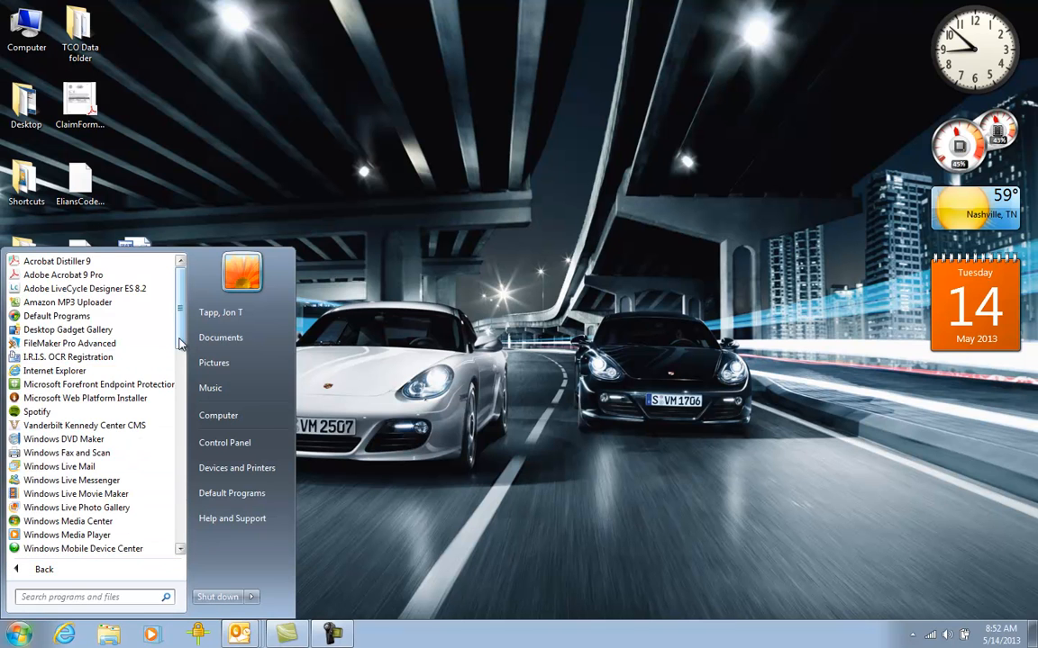
left_click_drag(180, 340, 180, 538)
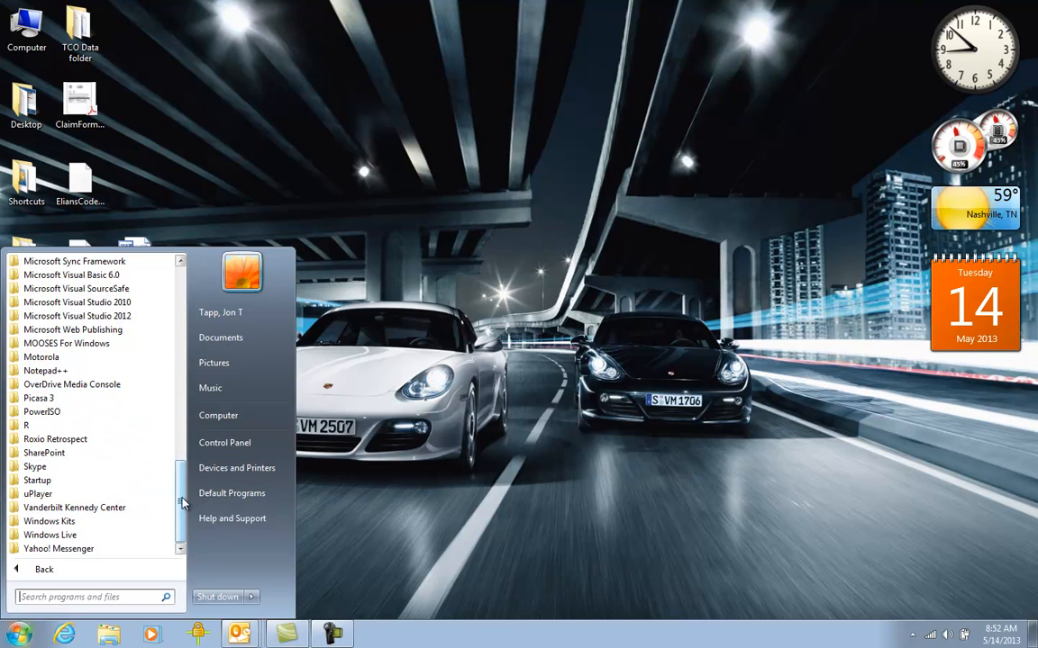
mouse_move(180, 504)
left_mouse_down()
mouse_move(177, 469)
mouse_move(171, 524)
left_mouse_up()
left_click(142, 508)
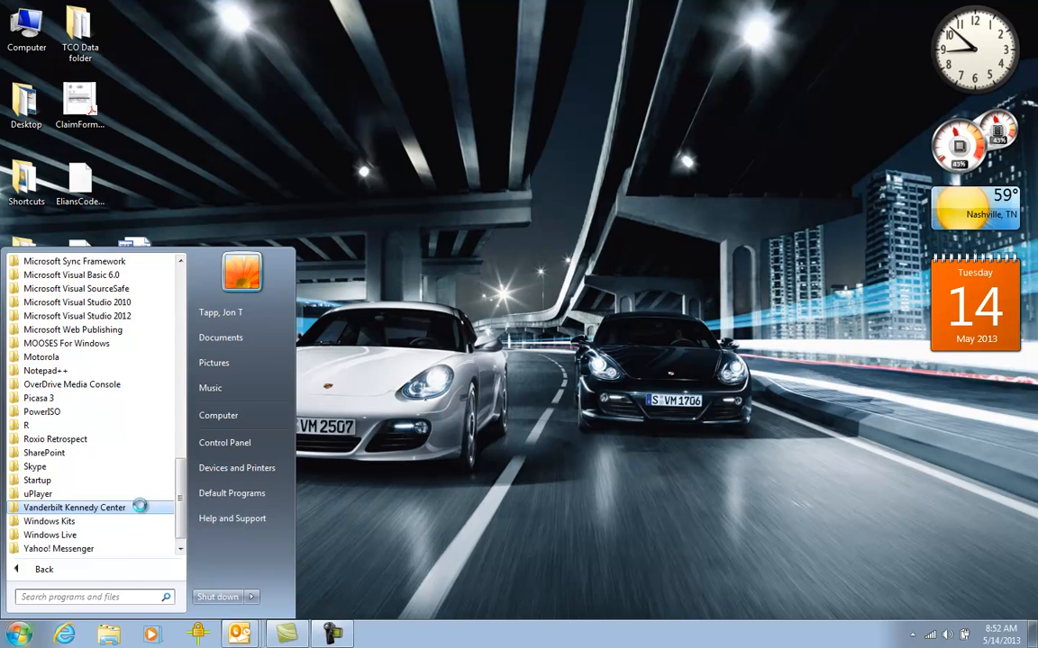
left_click(133, 521)
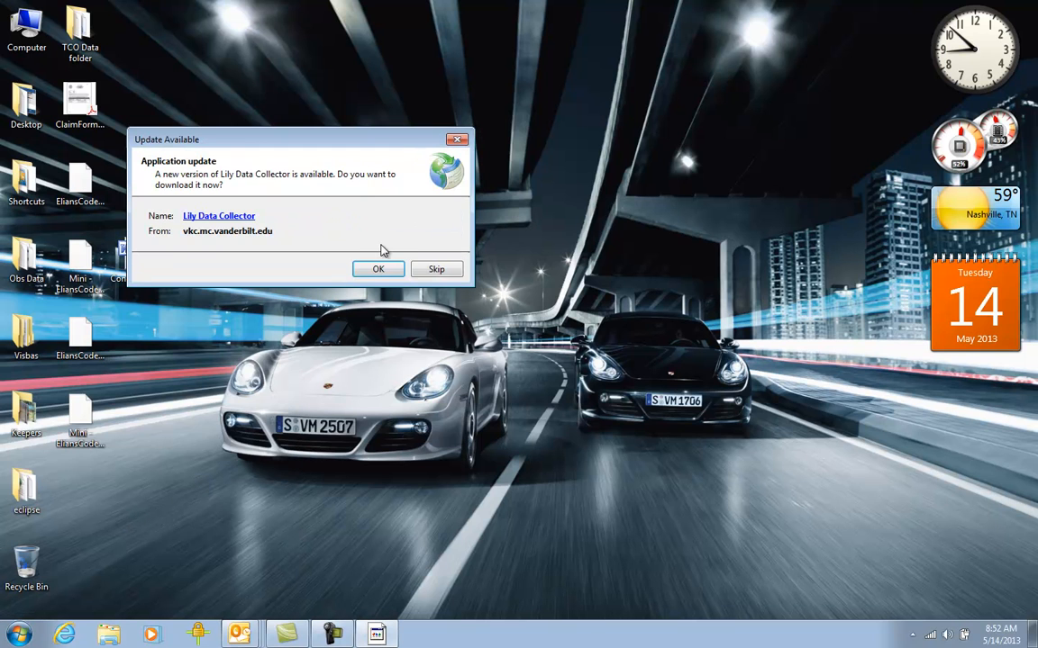
left_click(376, 272)
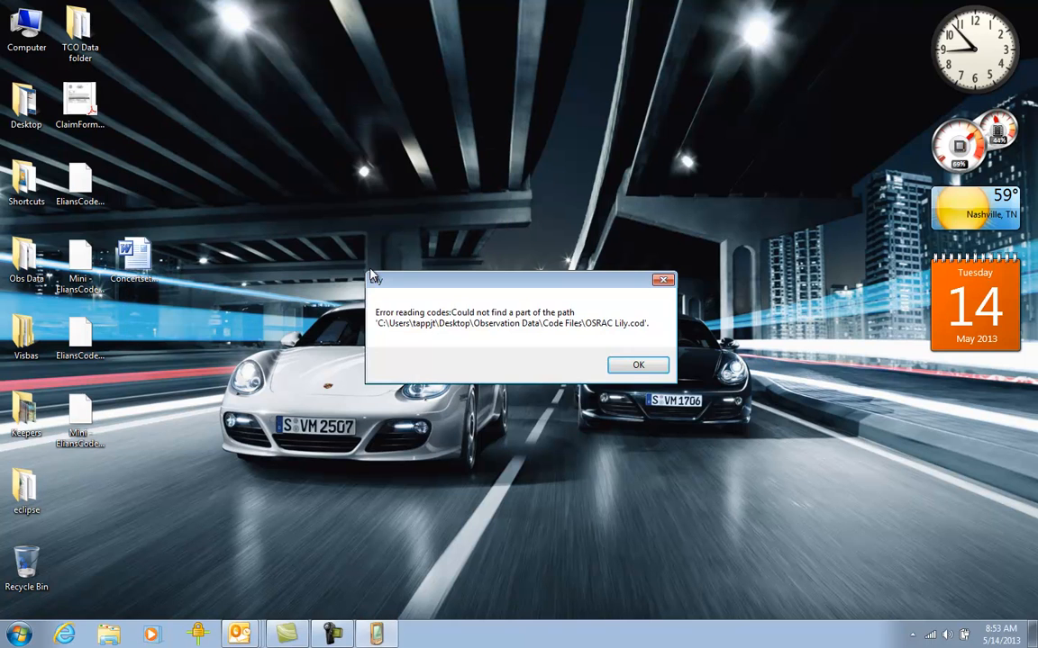
left_click(638, 365)
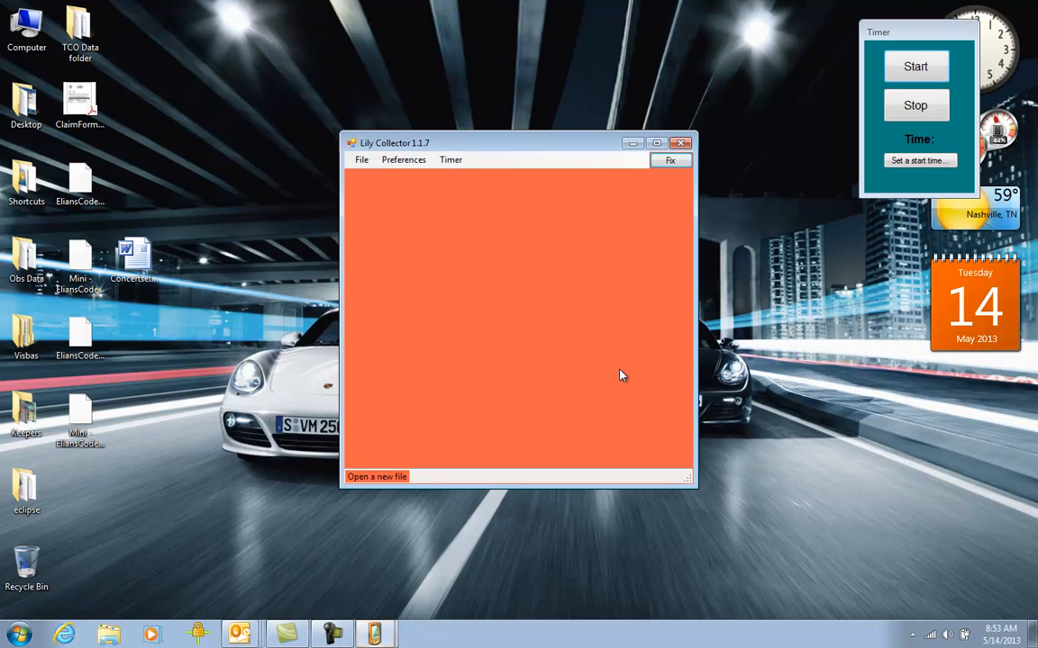
Step: In Lily's preferences, choose Event Mode (MOOSES DATA) and pick Mini - EliansCodeFile from the desktop as the code file
left_click(393, 161)
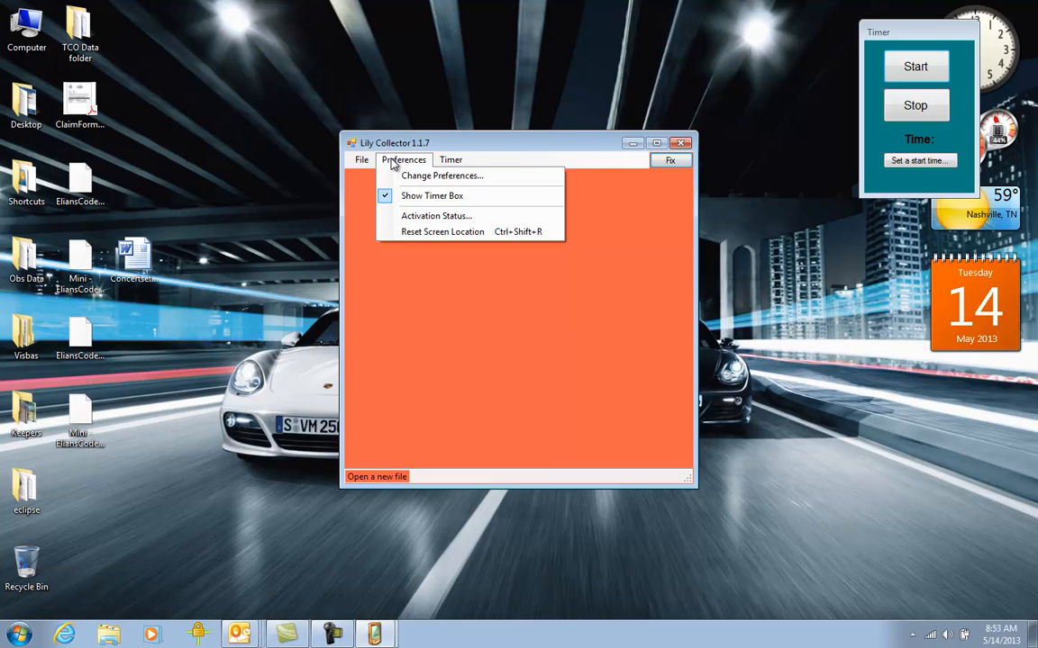
left_click(396, 177)
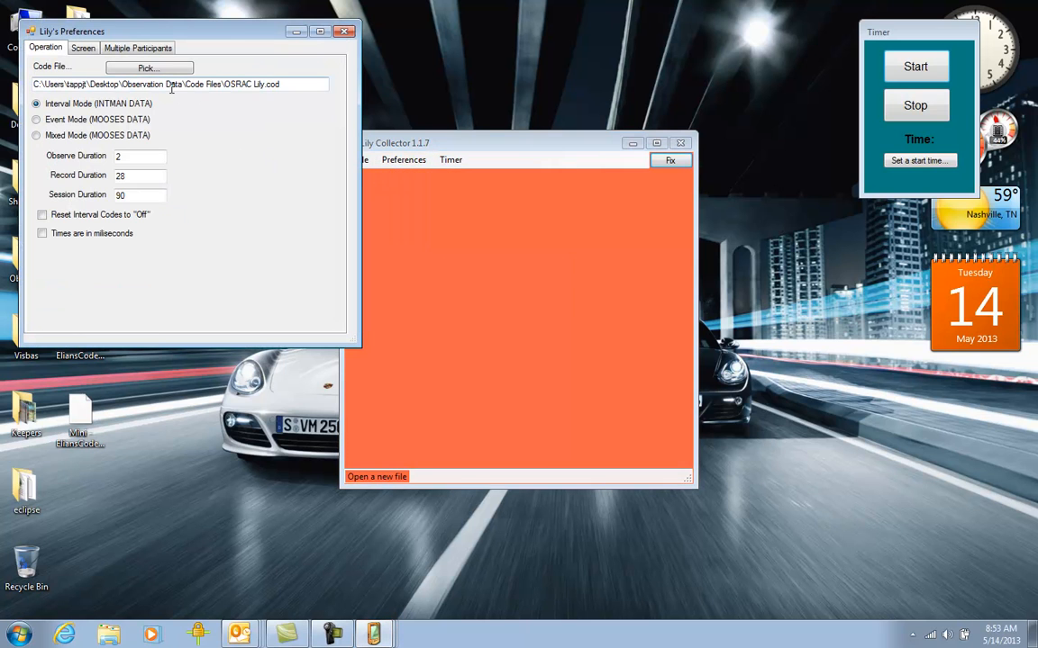
left_click(63, 119)
left_click(124, 67)
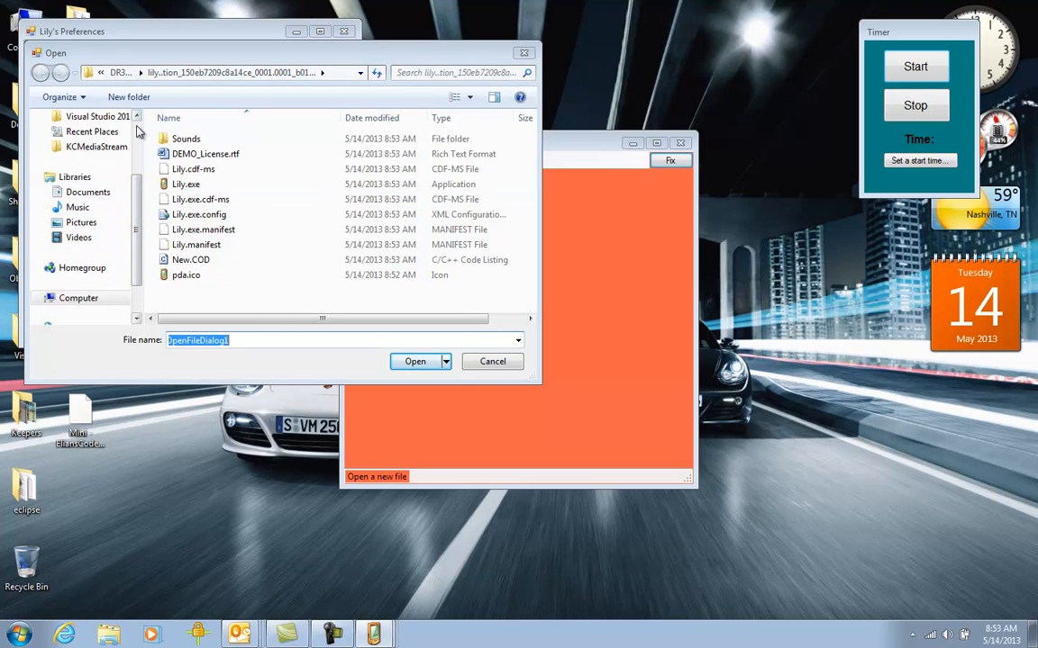
scroll(137, 126, "up", 2)
left_click(90, 139)
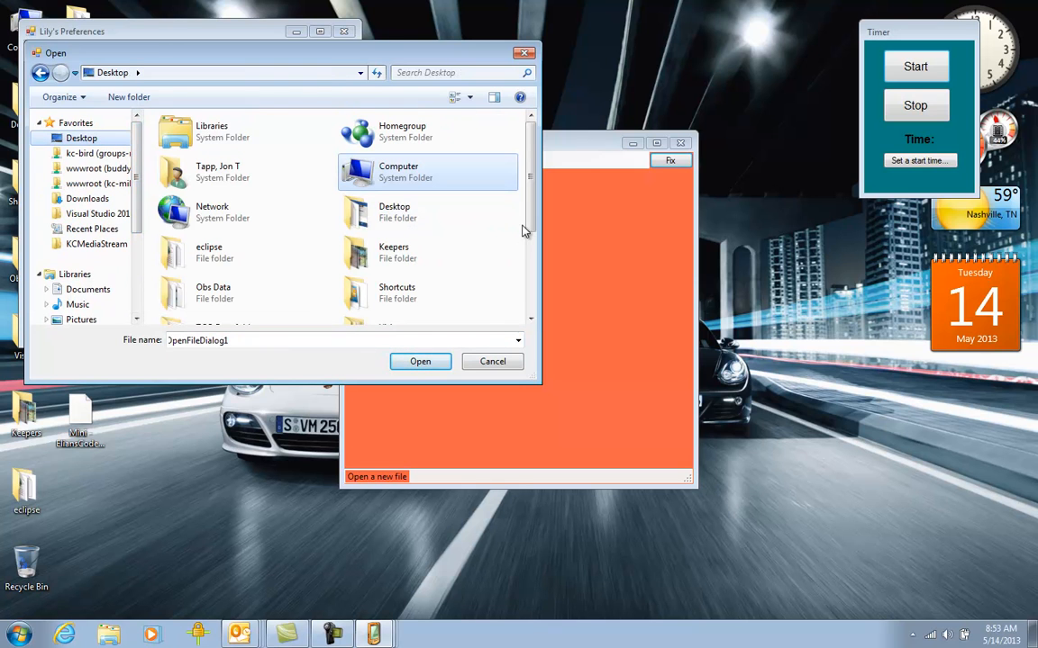
left_click_drag(529, 225, 534, 308)
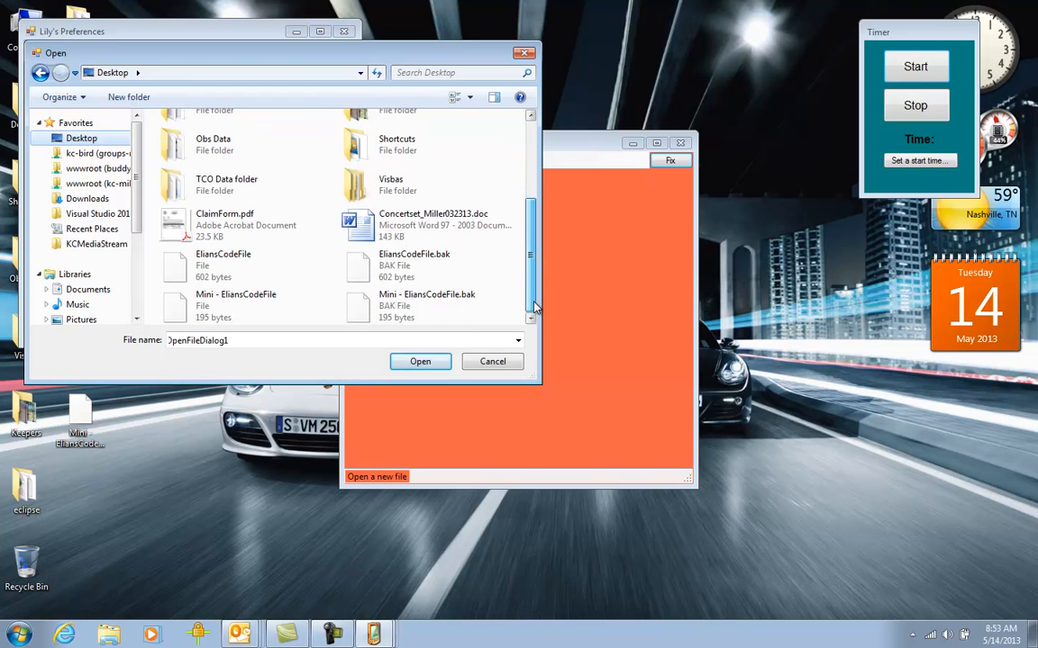
left_click(259, 303)
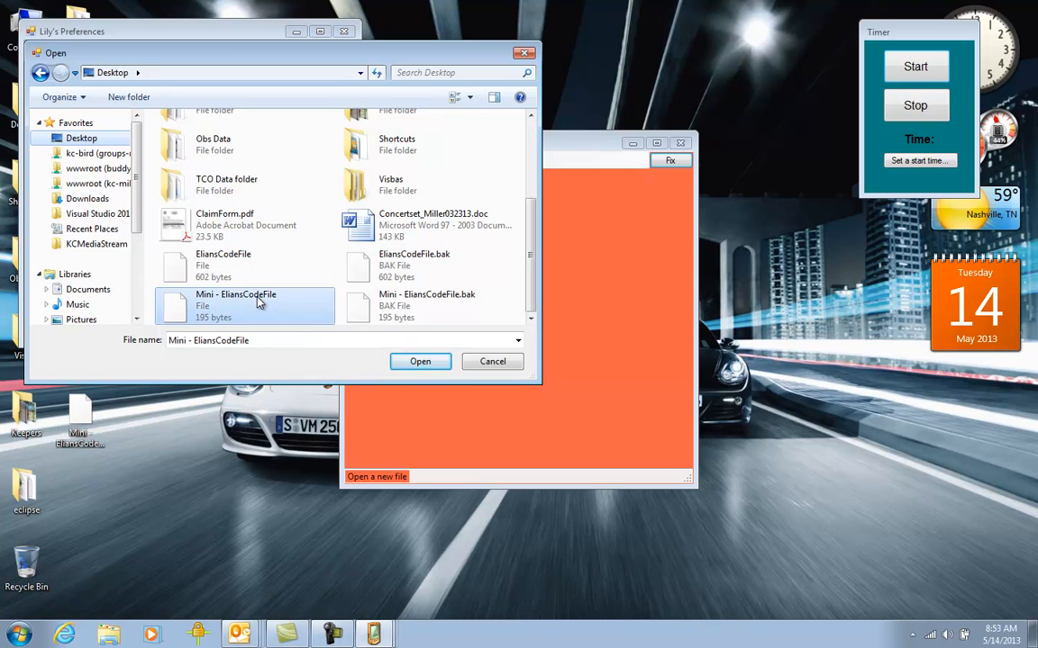
left_click(422, 362)
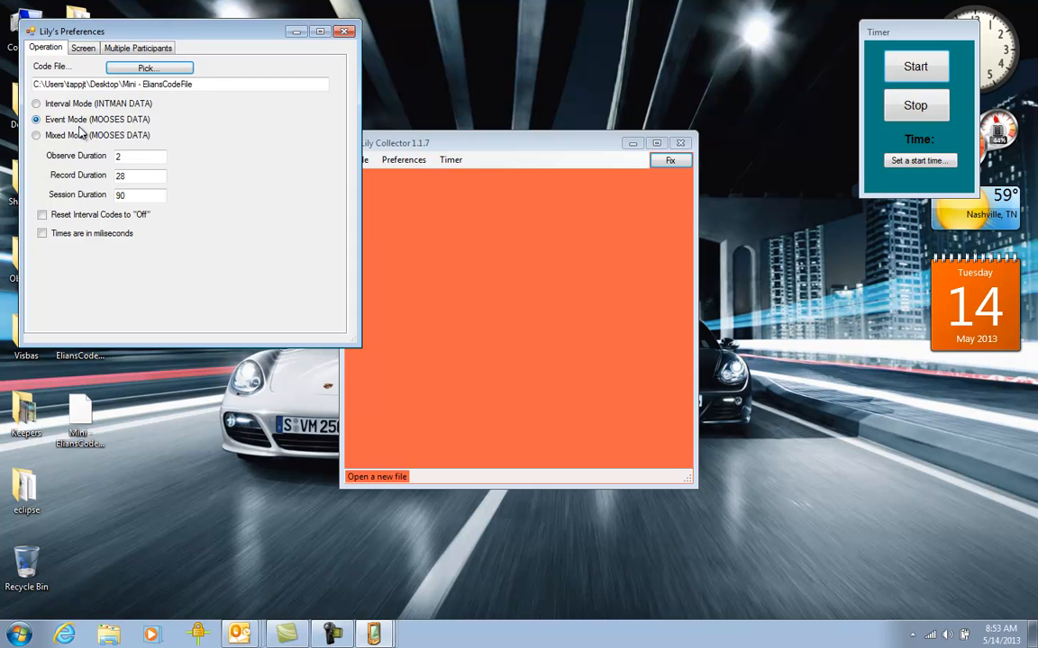
Step: Review the button display preferences, close the preferences to load the codes, and move the collector window to a clear area
left_click(83, 50)
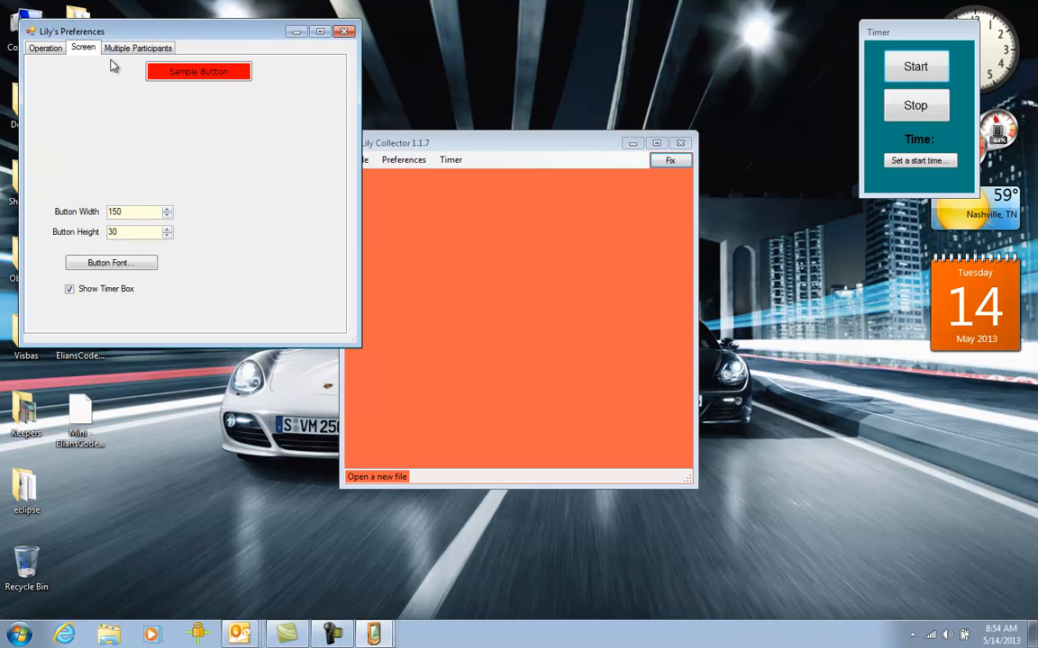
left_click(42, 47)
left_click(83, 50)
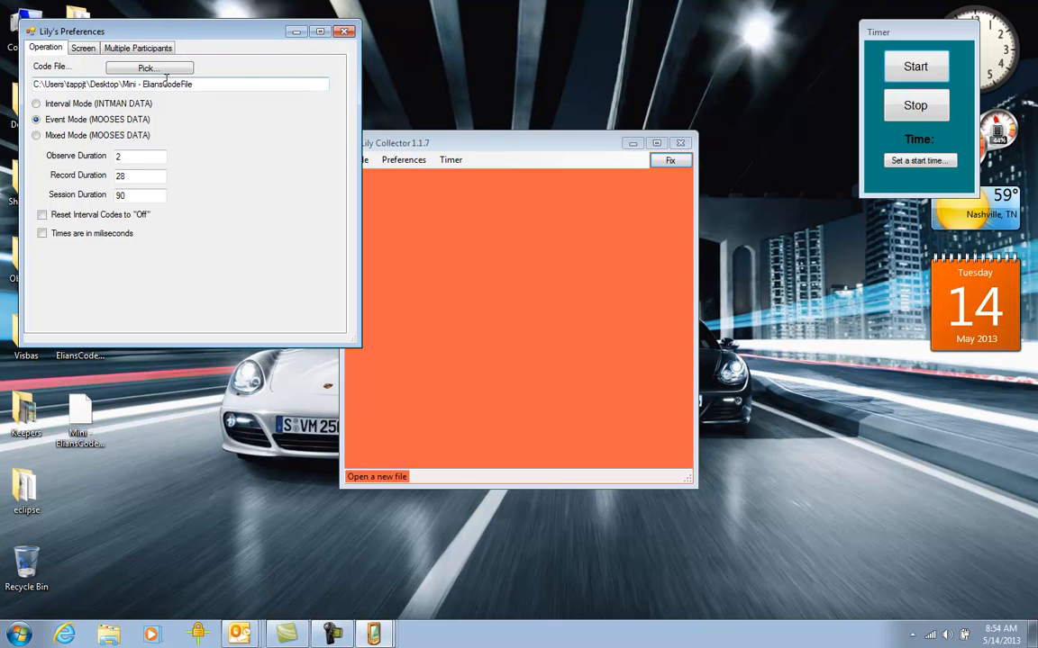
left_click(347, 31)
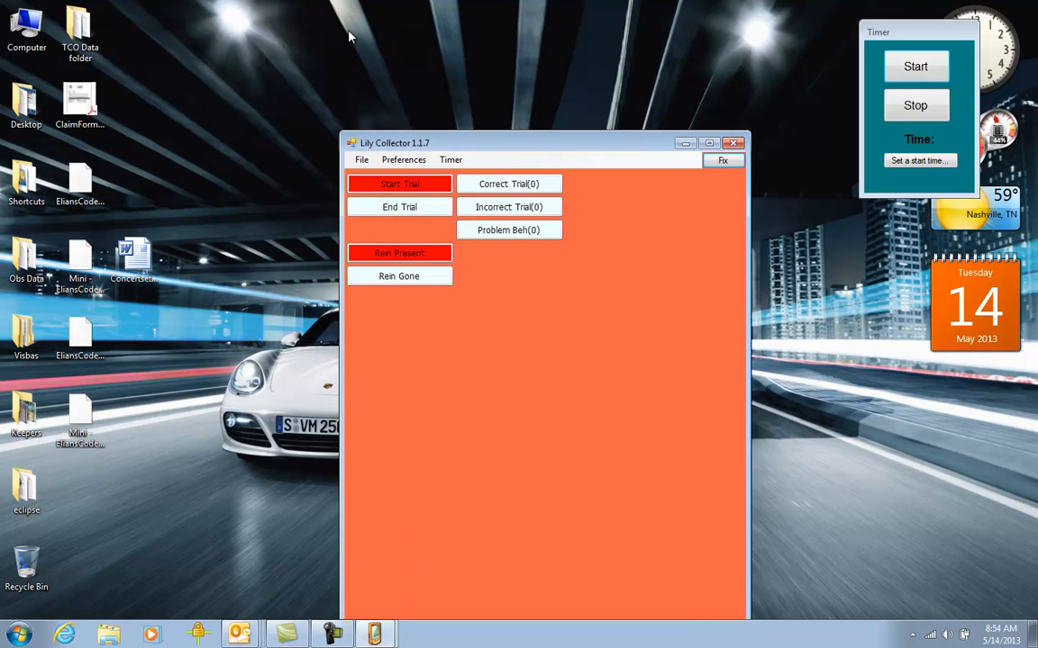
left_click_drag(560, 146, 402, 43)
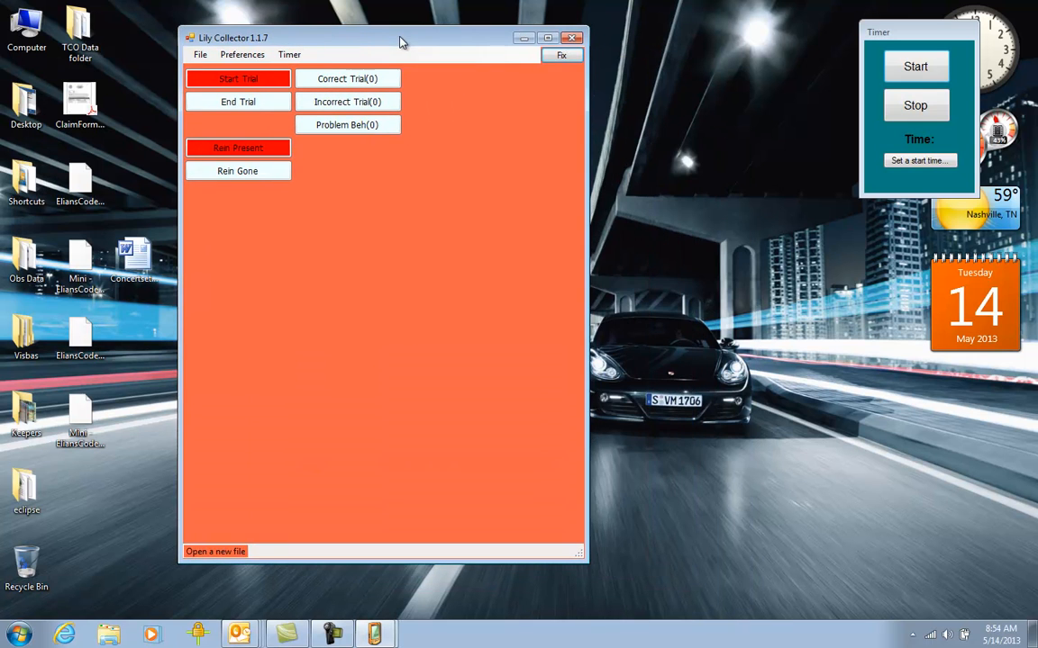
Step: Test the paired duration codes by toggling between Start Trial and End Trial and between Rein Present and Rein Gone
left_click(267, 104)
left_click(264, 78)
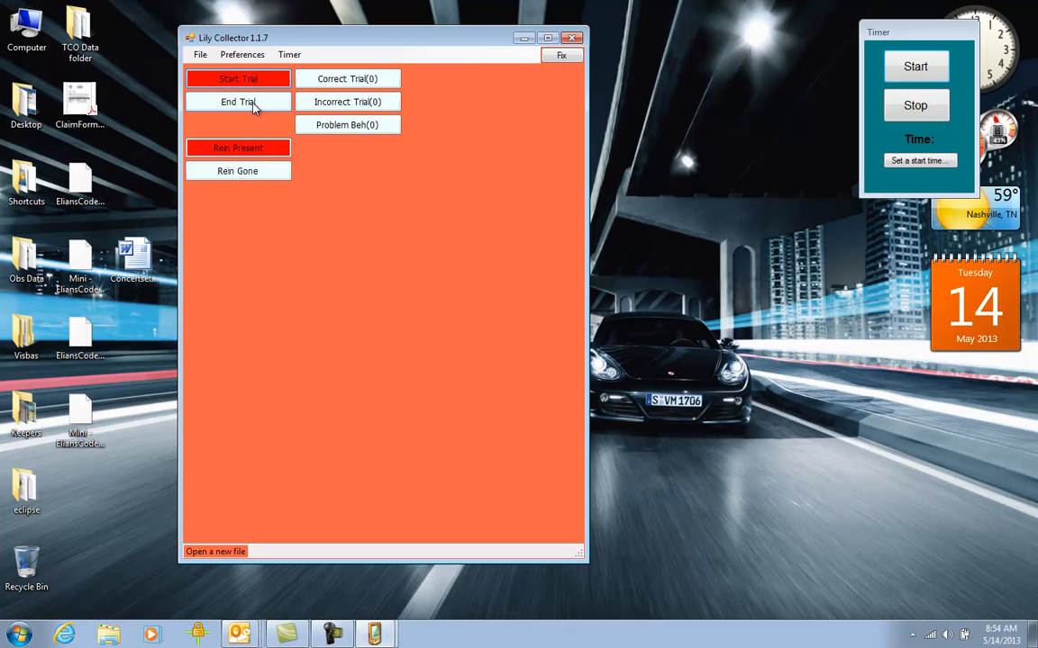
left_click(252, 107)
left_click(246, 80)
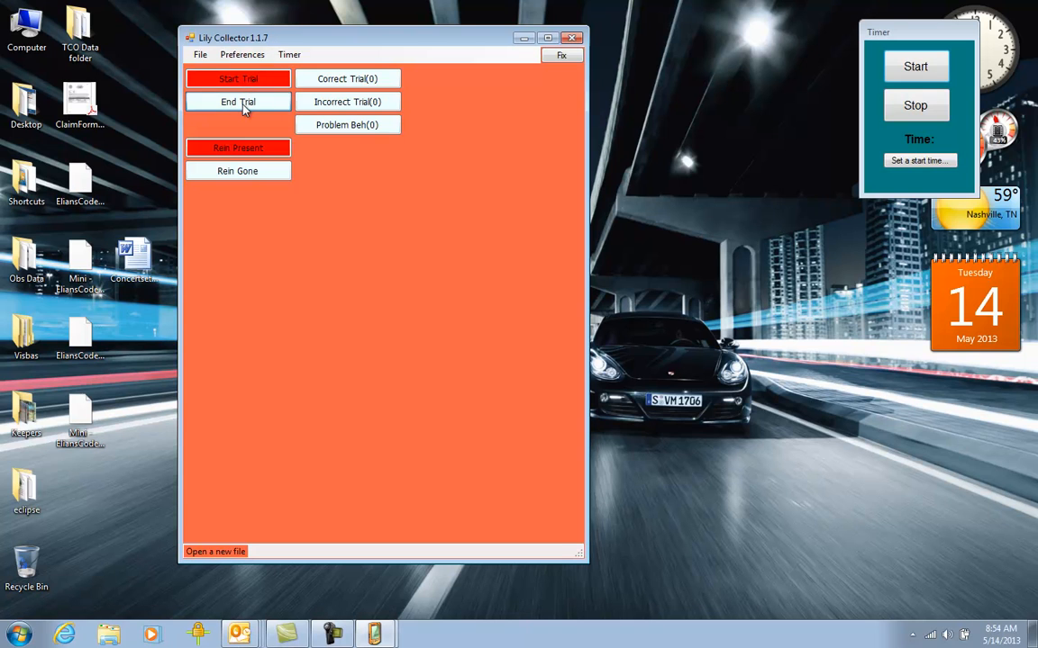
left_click(241, 104)
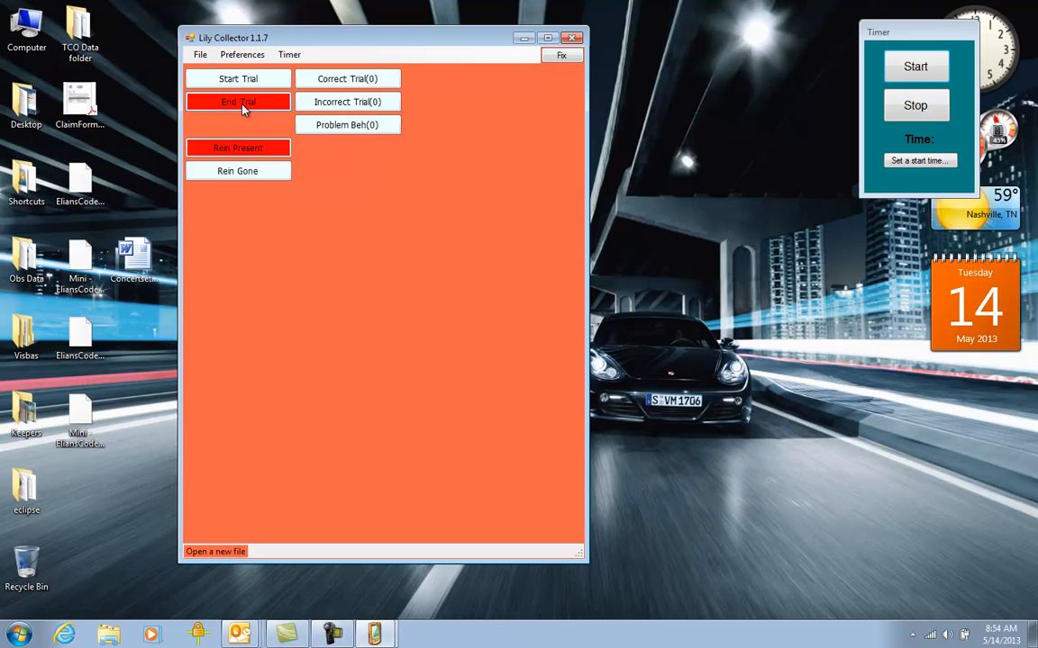
left_click(234, 172)
left_click(232, 147)
Step: Test the event counters by repeatedly logging Correct Trial, Incorrect Trial and Problem Beh
left_click(334, 82)
left_click(338, 107)
left_click(336, 122)
left_click(338, 106)
left_click(336, 85)
left_click(339, 104)
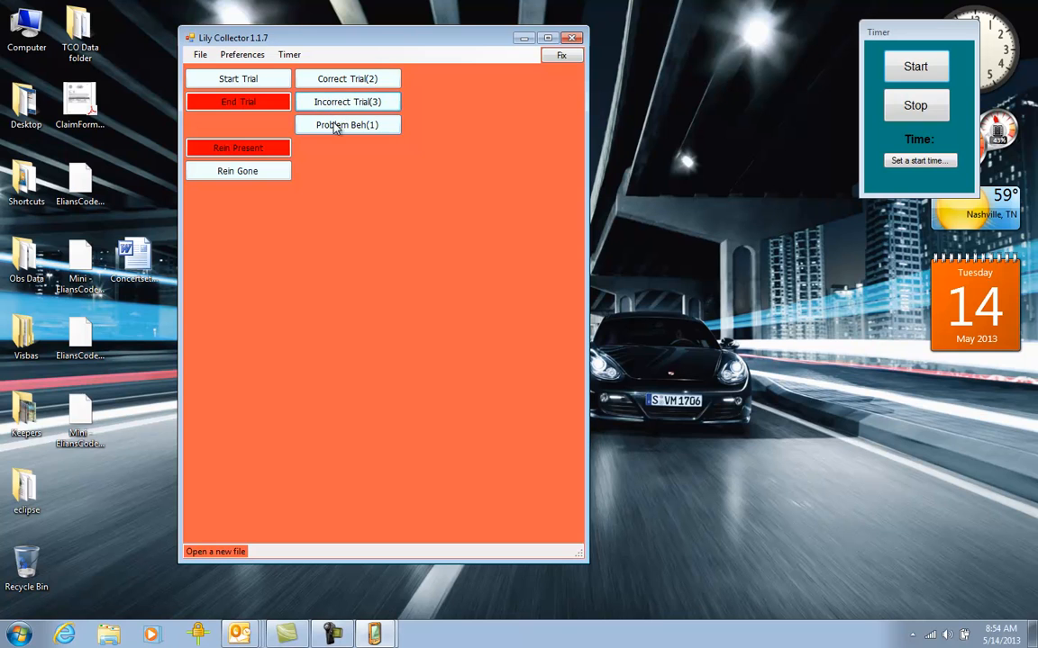
left_click(336, 126)
left_click(338, 102)
left_click(335, 83)
Step: Create a new event text file named junk on the desktop and accept the default header line for the session
left_click(201, 58)
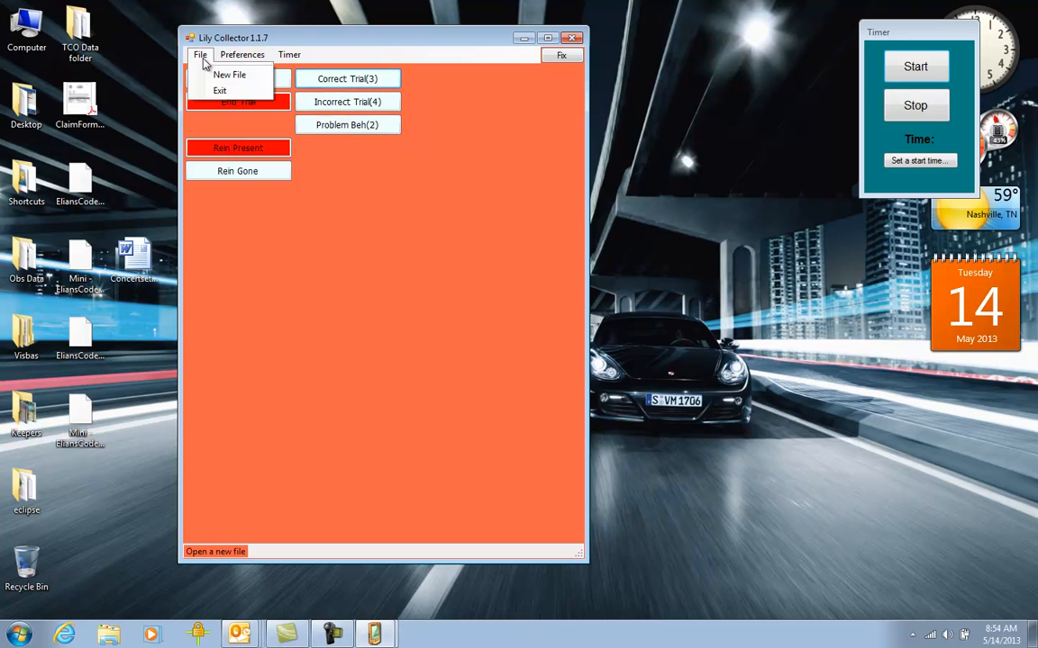
left_click(214, 79)
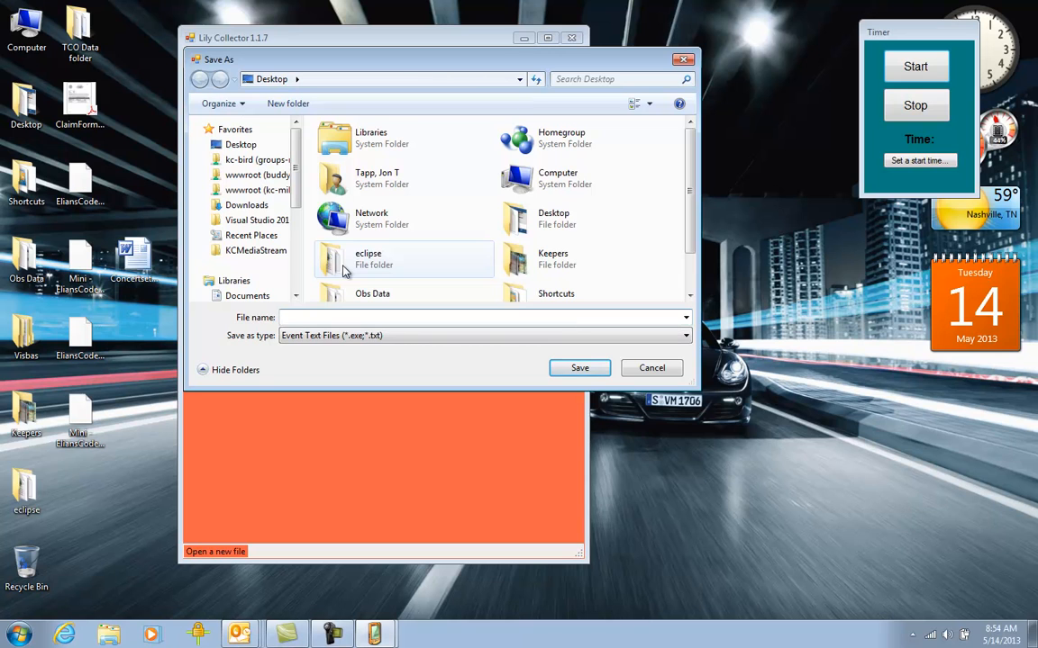
type("junkk")
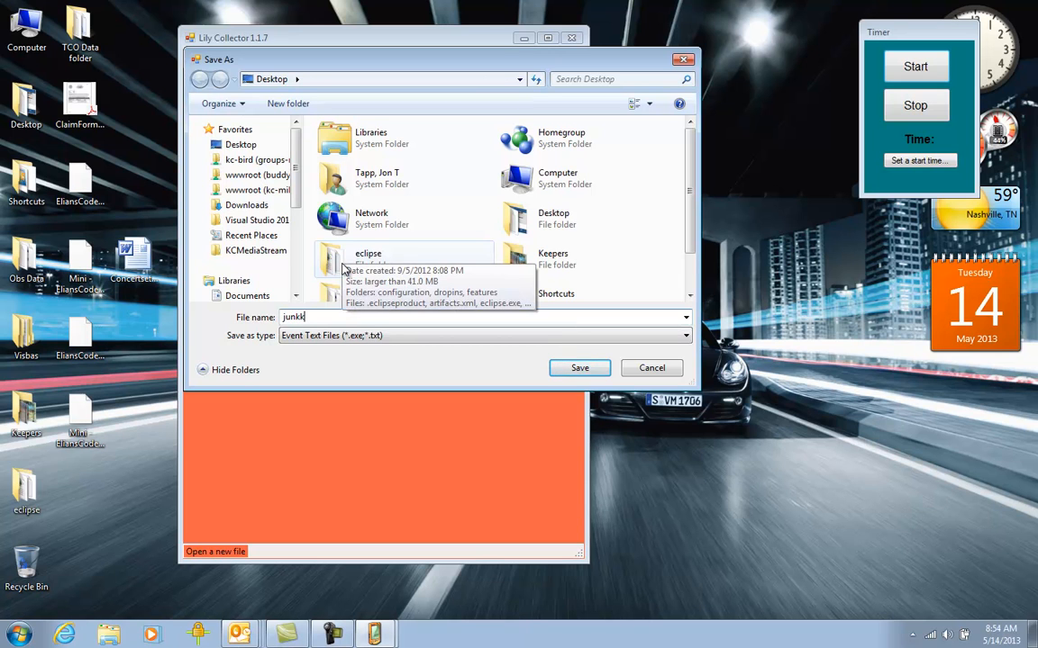
key("BackSpace")
key("Return")
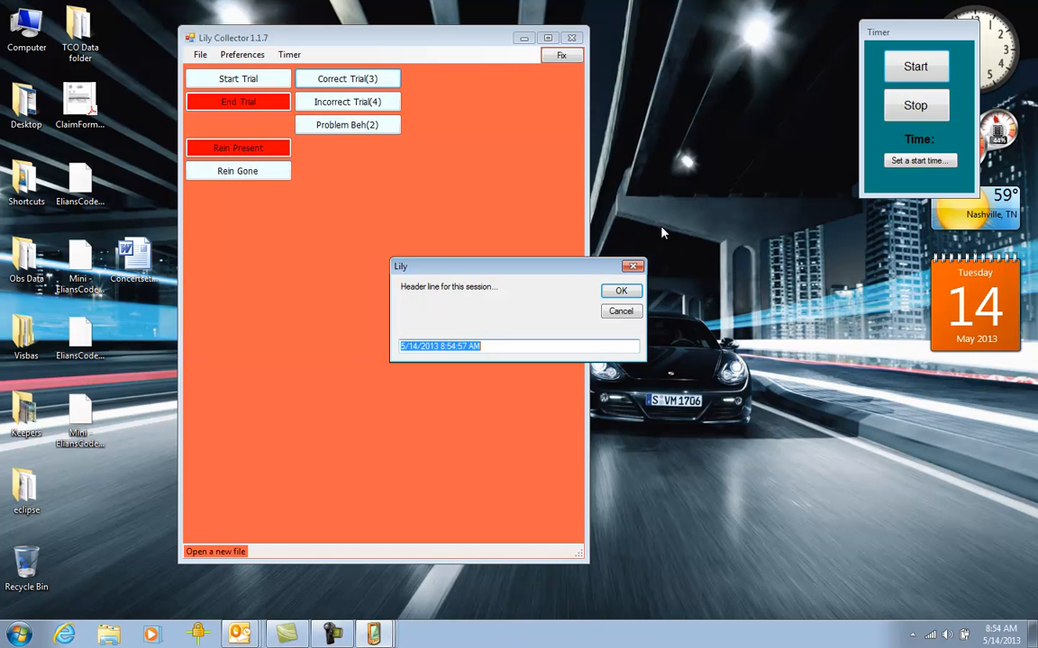
left_click(620, 290)
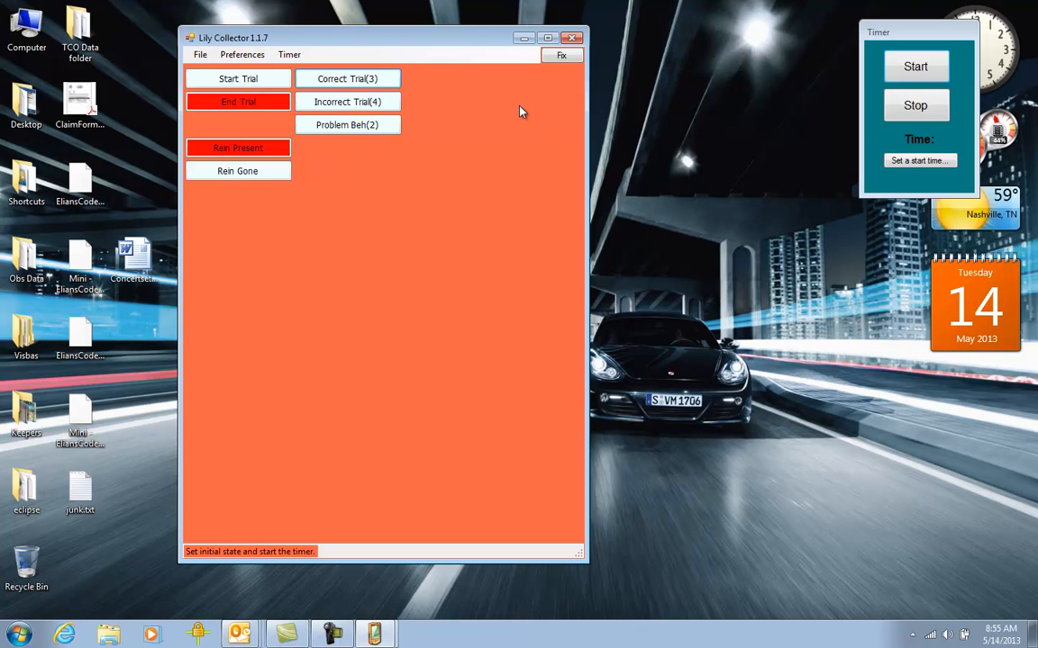
Step: Start the session timer and record End Trial, Correct Trial, Rein Gone and Rein Present
left_click(298, 55)
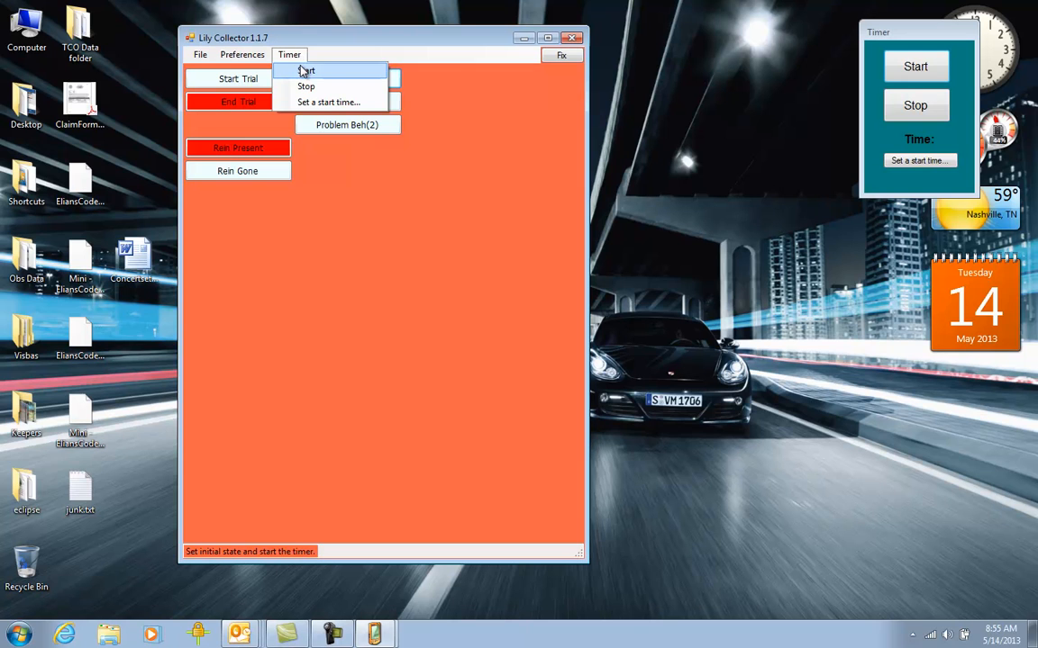
left_click(304, 70)
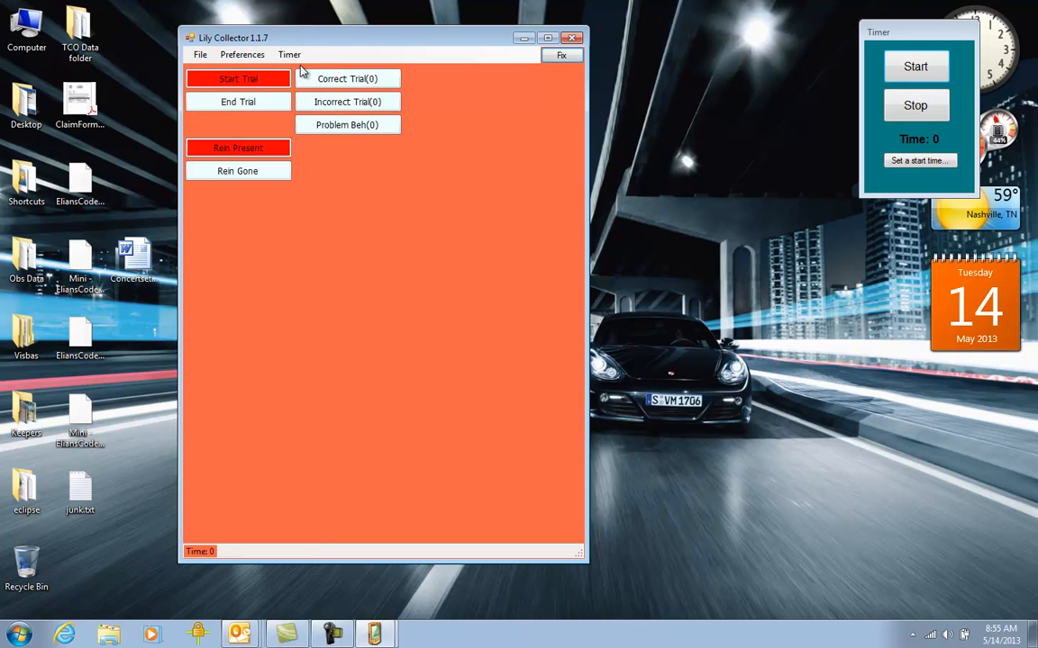
left_click(261, 103)
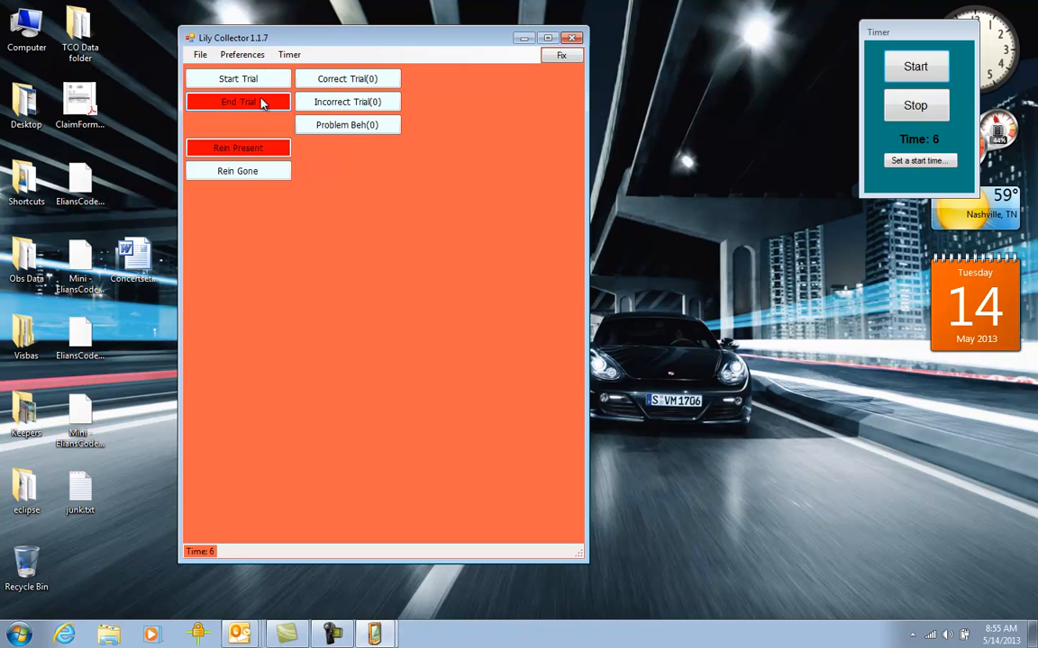
left_click(317, 82)
left_click(258, 177)
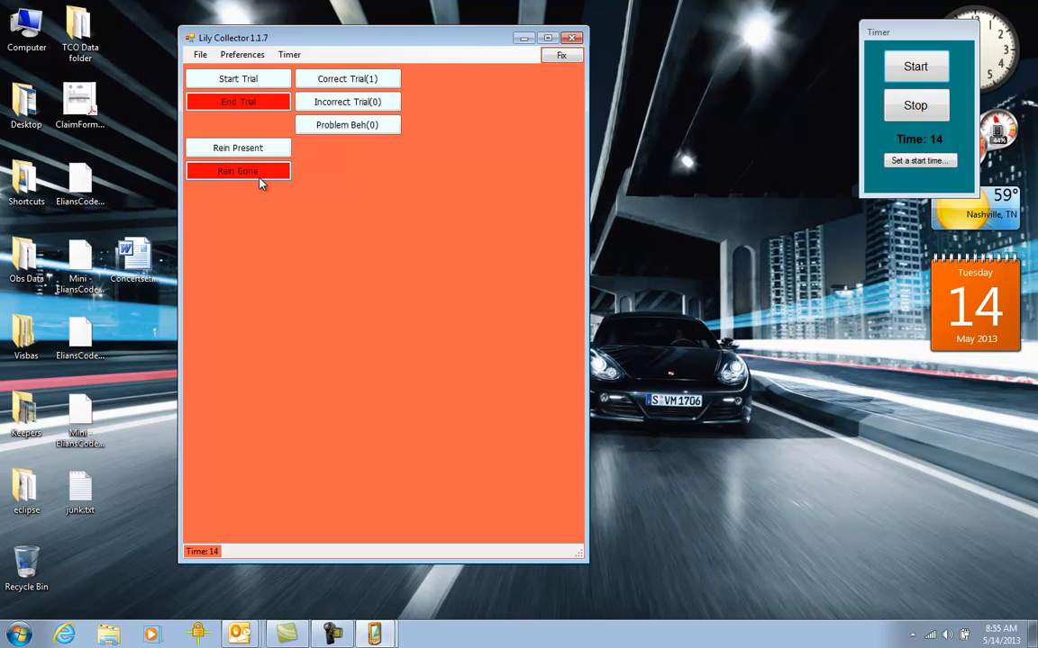
left_click(247, 150)
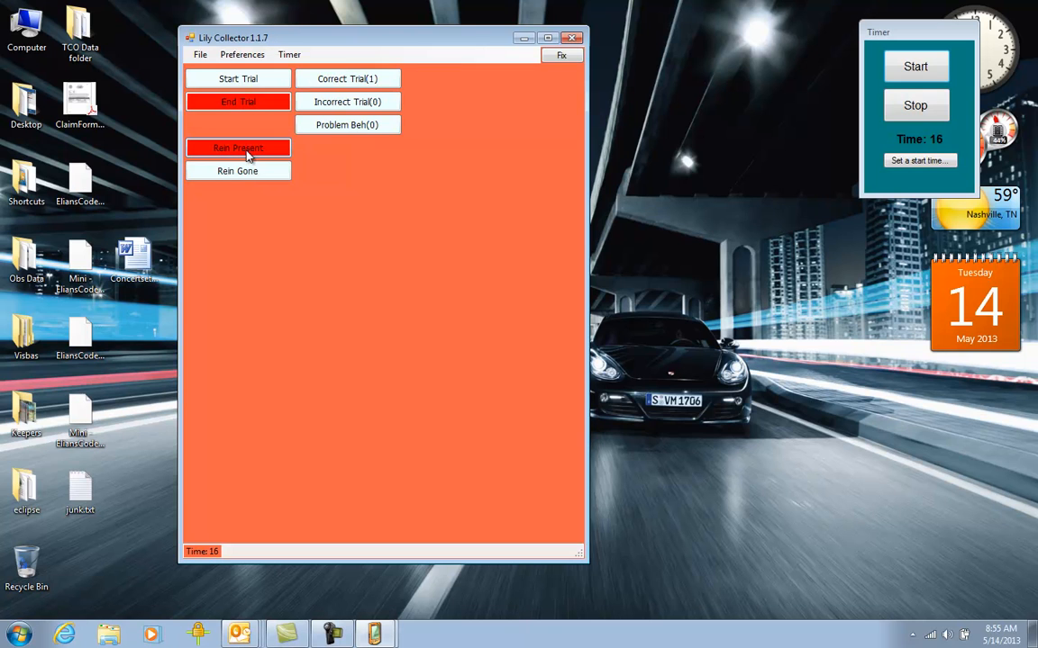
Step: Record the start and end of a second trial and score it as an Incorrect Trial
left_click(205, 80)
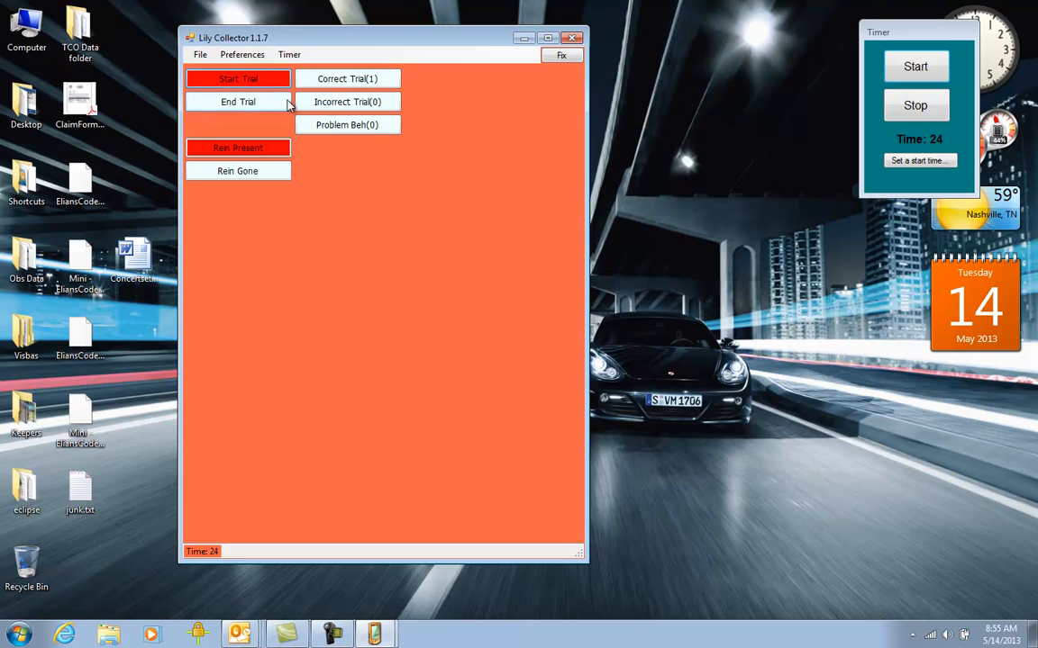
left_click(259, 99)
left_click(320, 108)
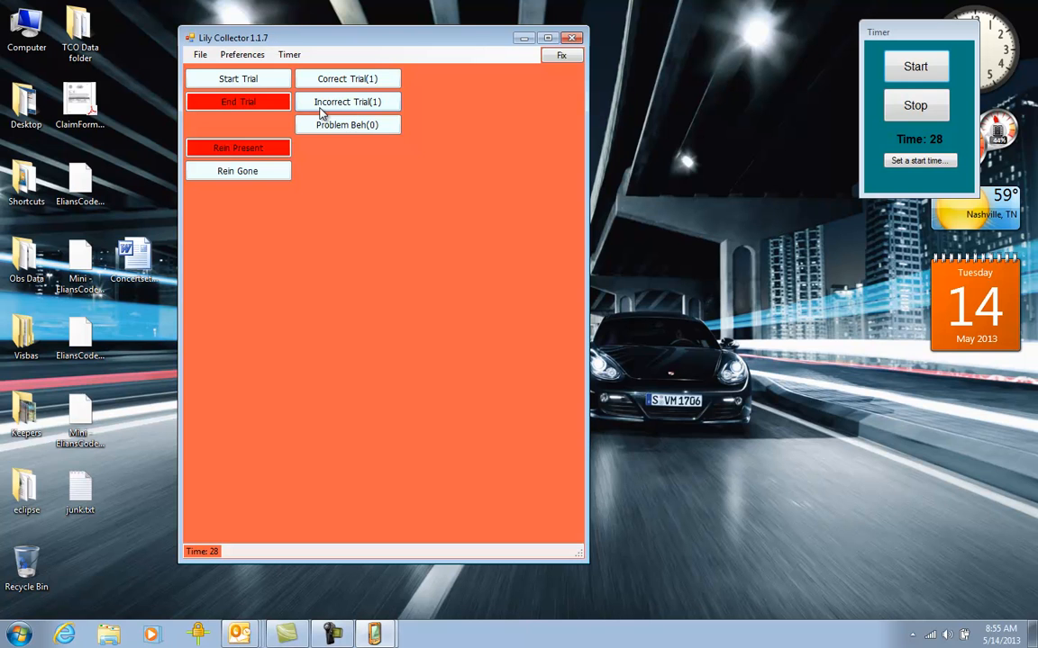
Step: Log Problem Beh ten times in quick succession and record Rein Gone
left_click(319, 126)
left_click(318, 127)
left_click(317, 129)
left_click(317, 128)
left_click(317, 128)
left_click(317, 129)
left_click(316, 129)
left_click(316, 129)
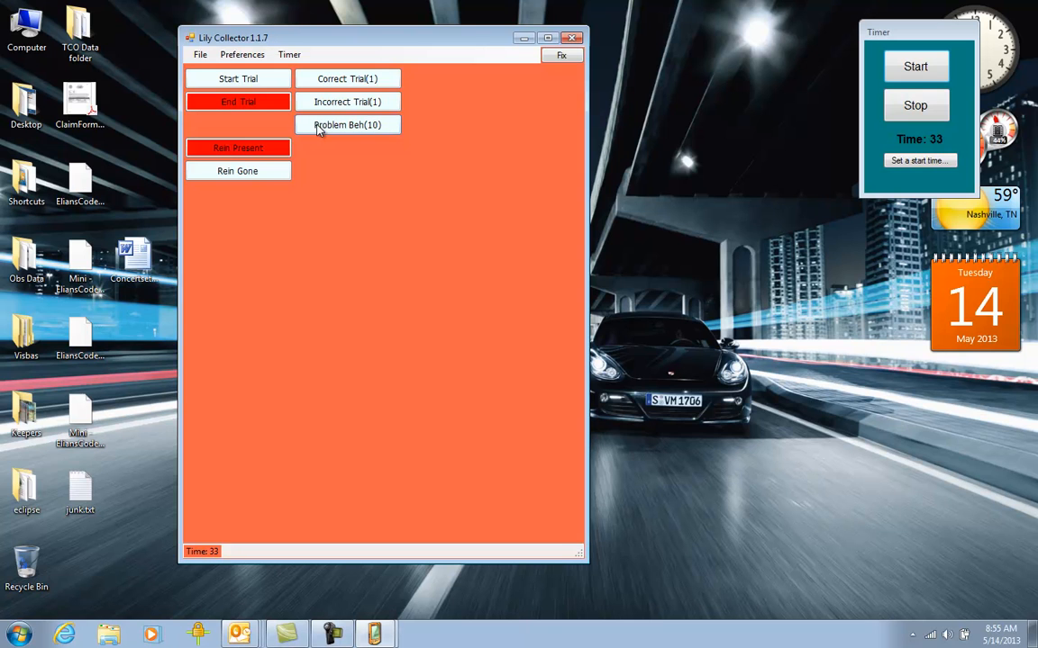
left_click(267, 180)
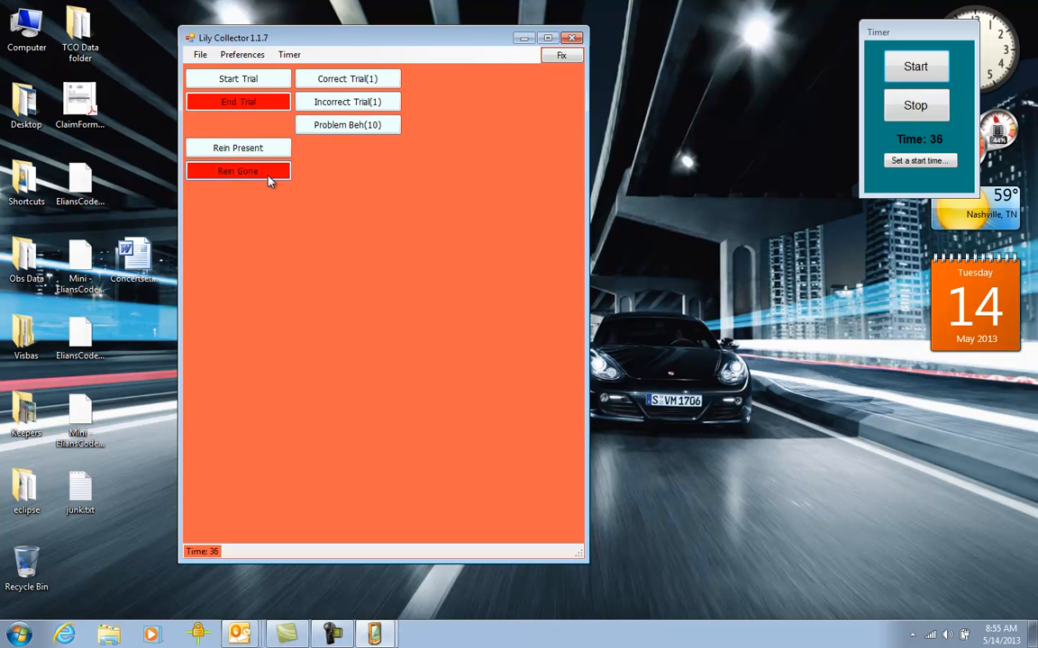
Step: Save and close the session's data file and exit Lily Collector
left_click(201, 56)
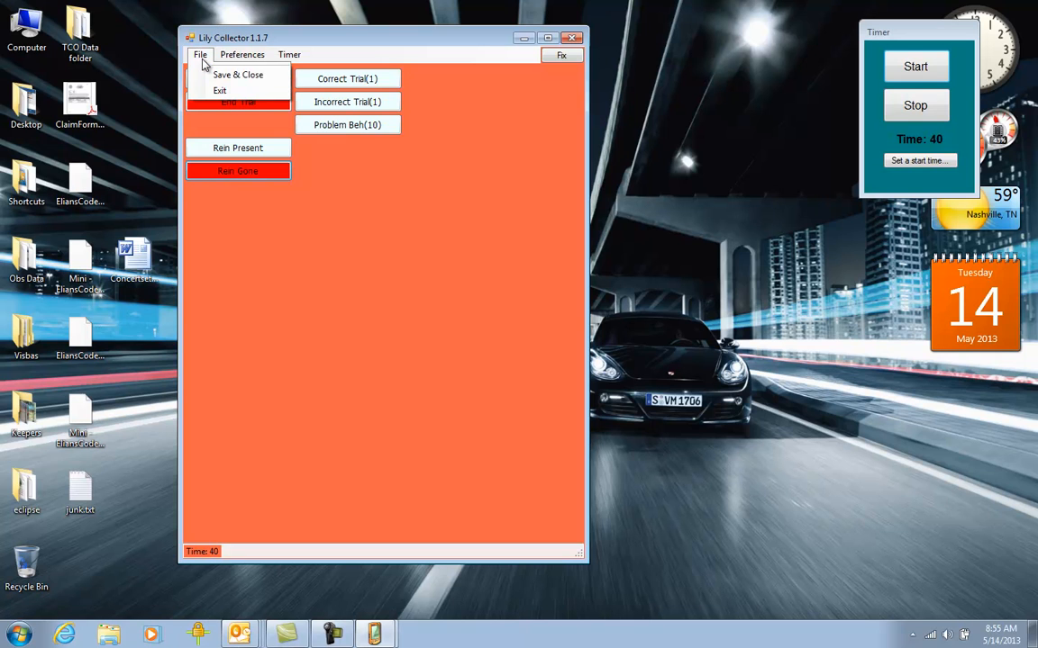
left_click(212, 75)
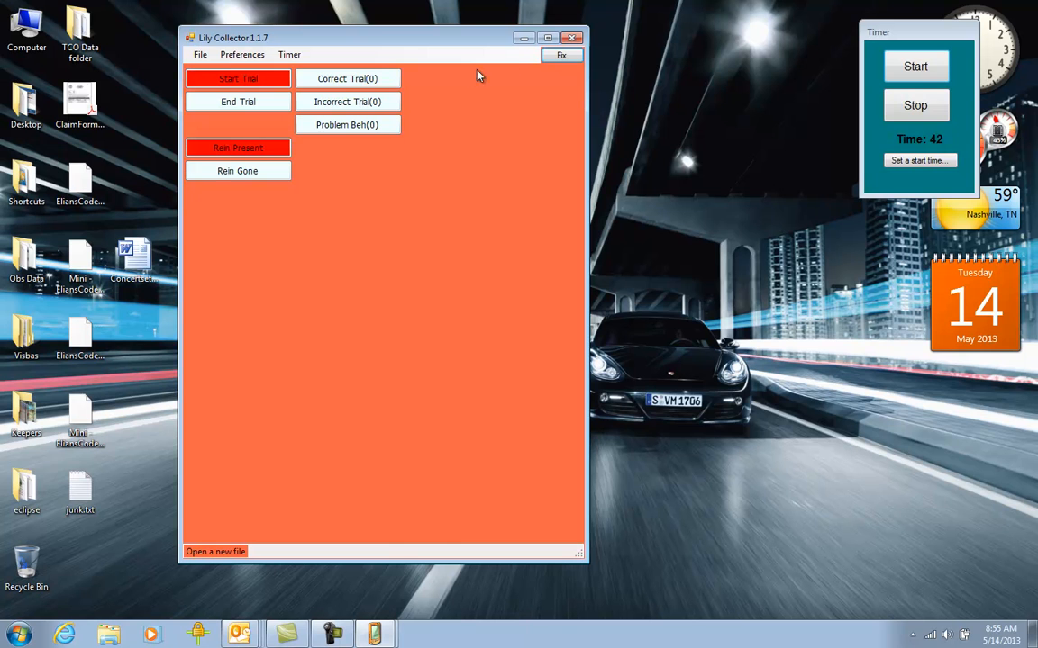
left_click(571, 39)
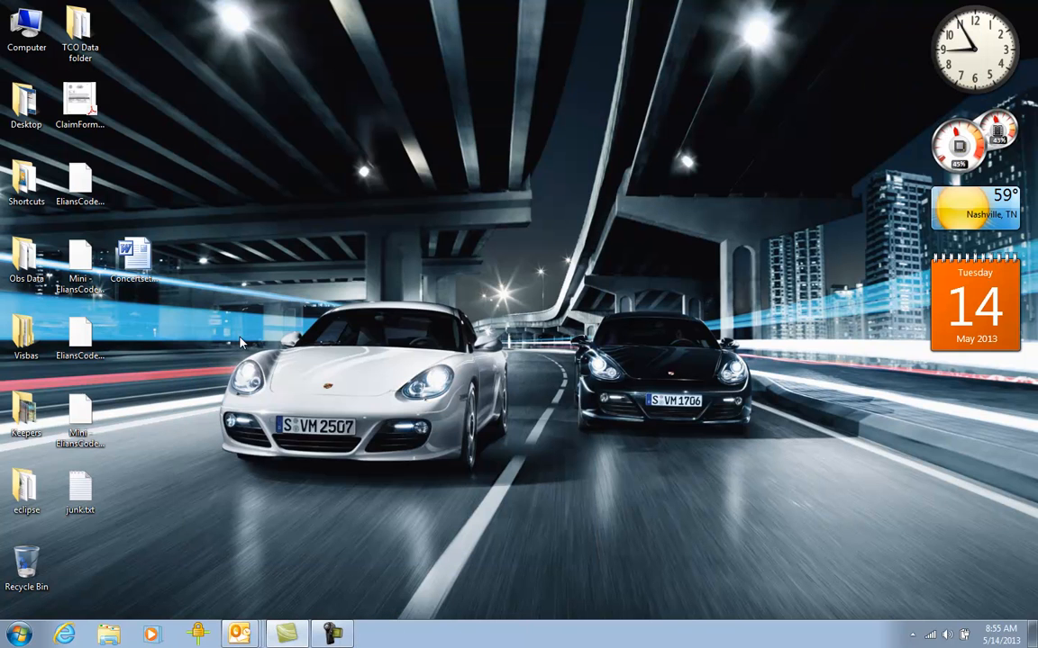
Step: Open junk.txt from the desktop in Notepad, review the recorded event codes and times, and close it
double_click(79, 502)
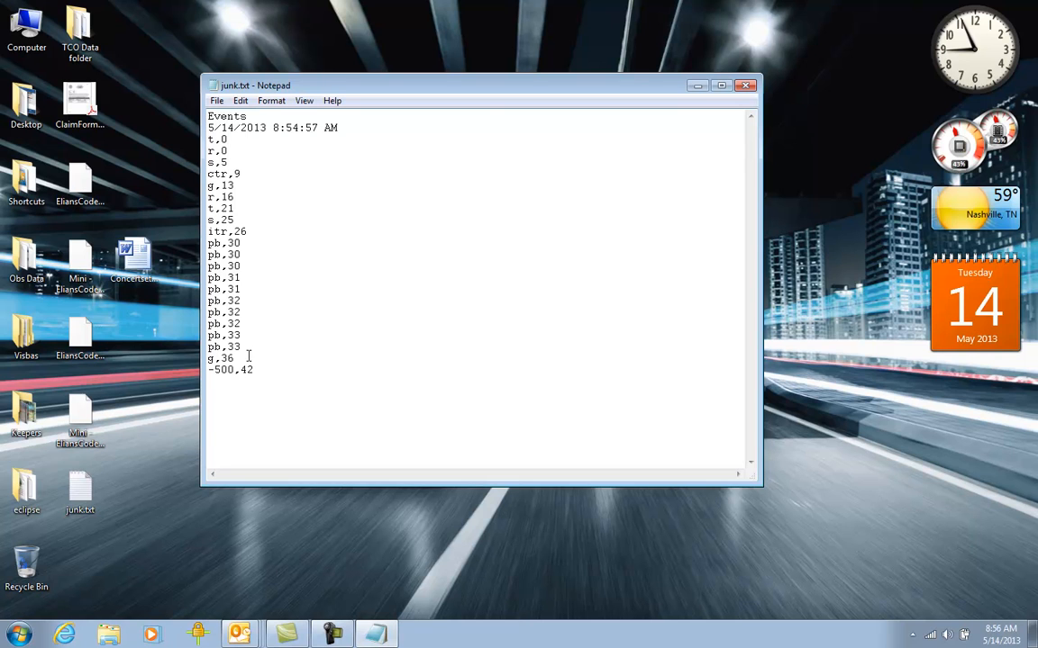
left_click(745, 86)
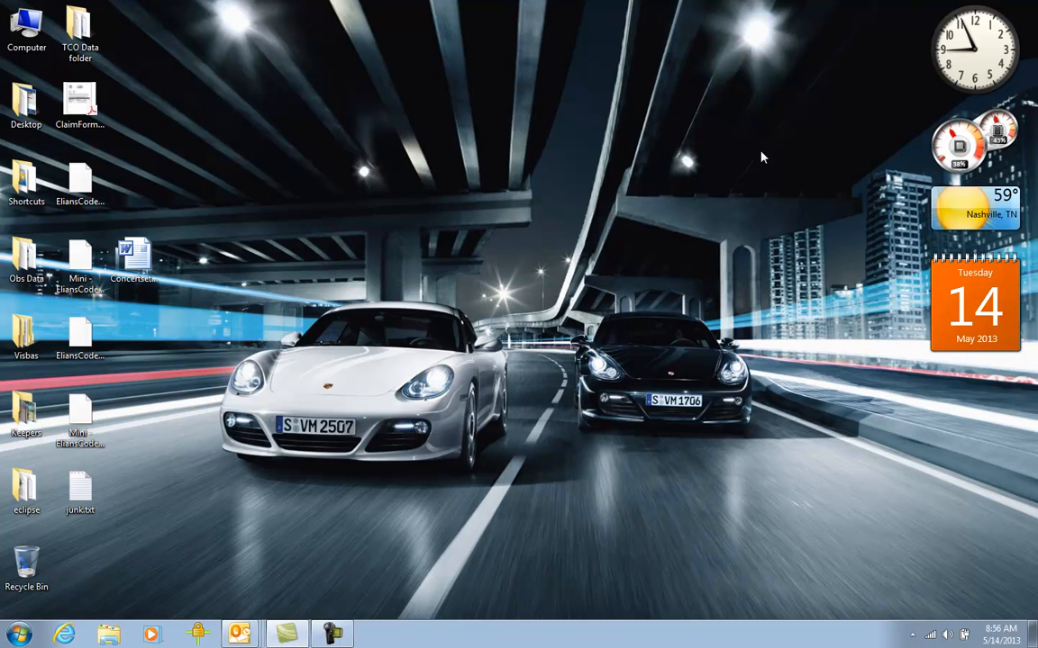
left_click(335, 635)
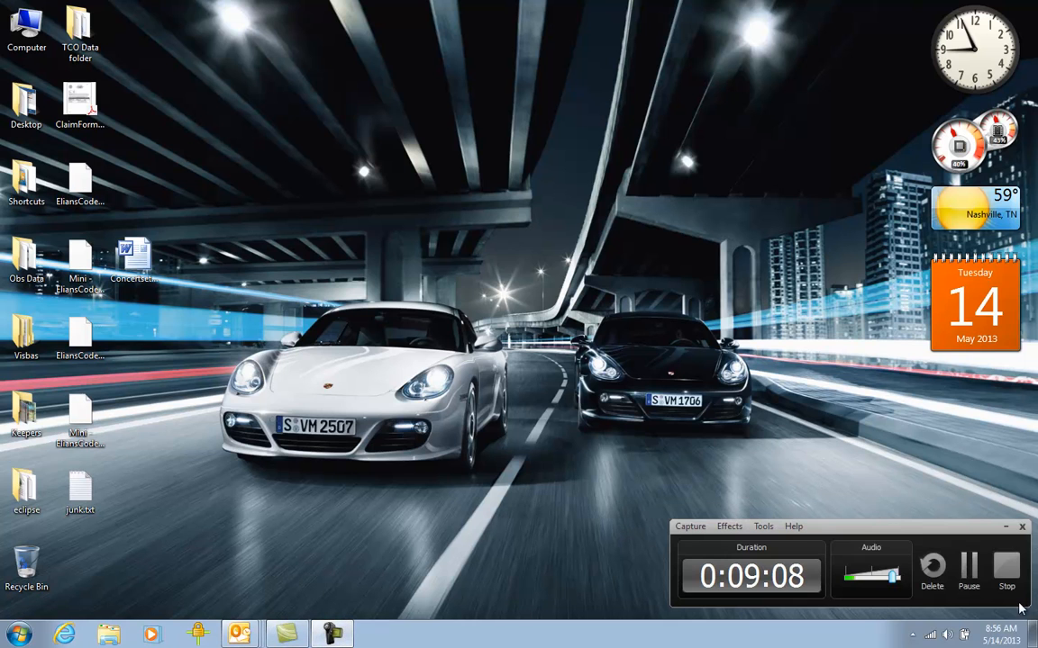